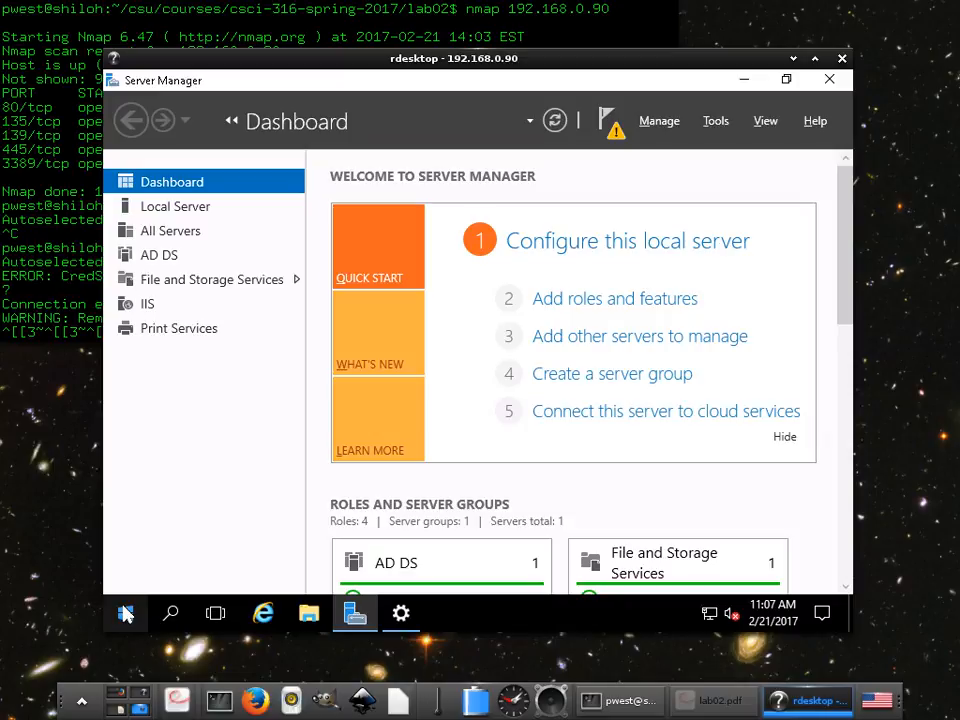
- Search the Start menu for "fire" and open Windows Firewall with Advanced Security
click(125, 614)
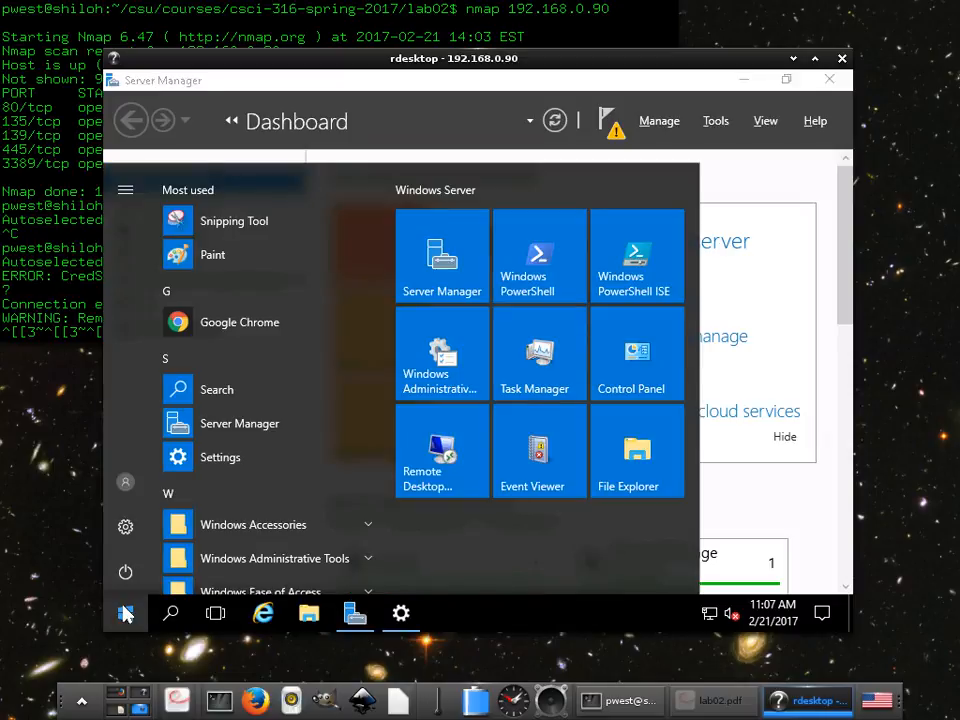
text(fire)
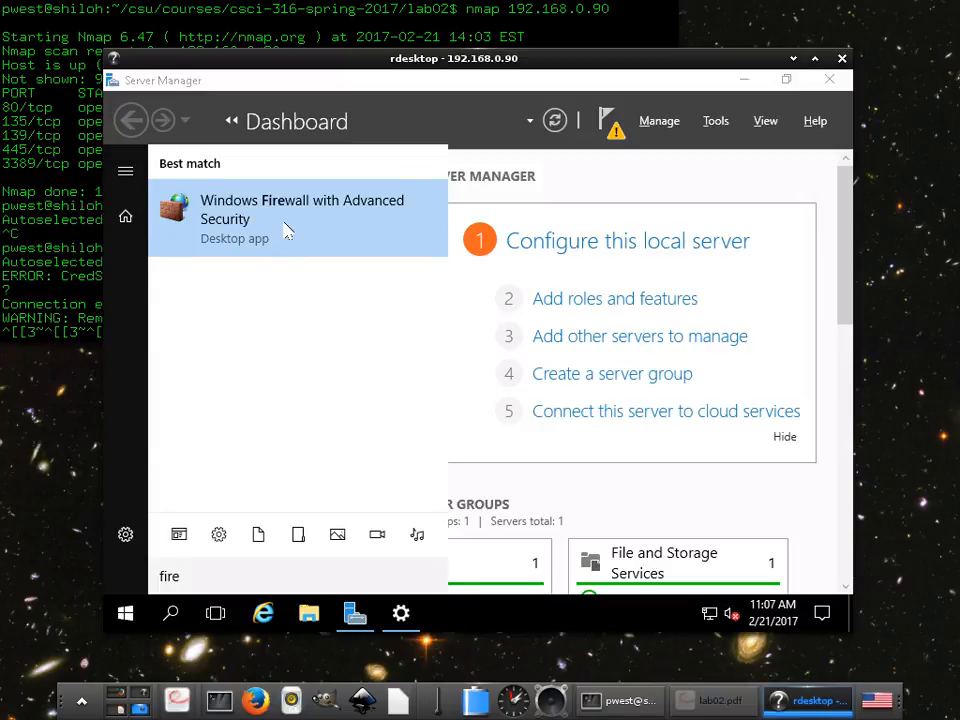
click(287, 231)
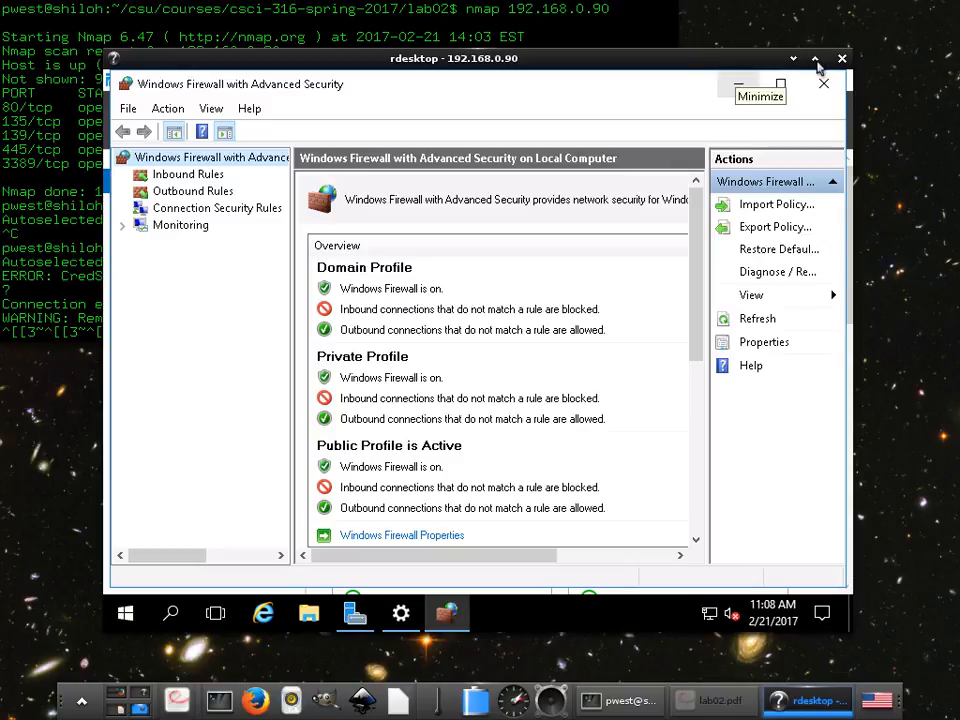
click(816, 60)
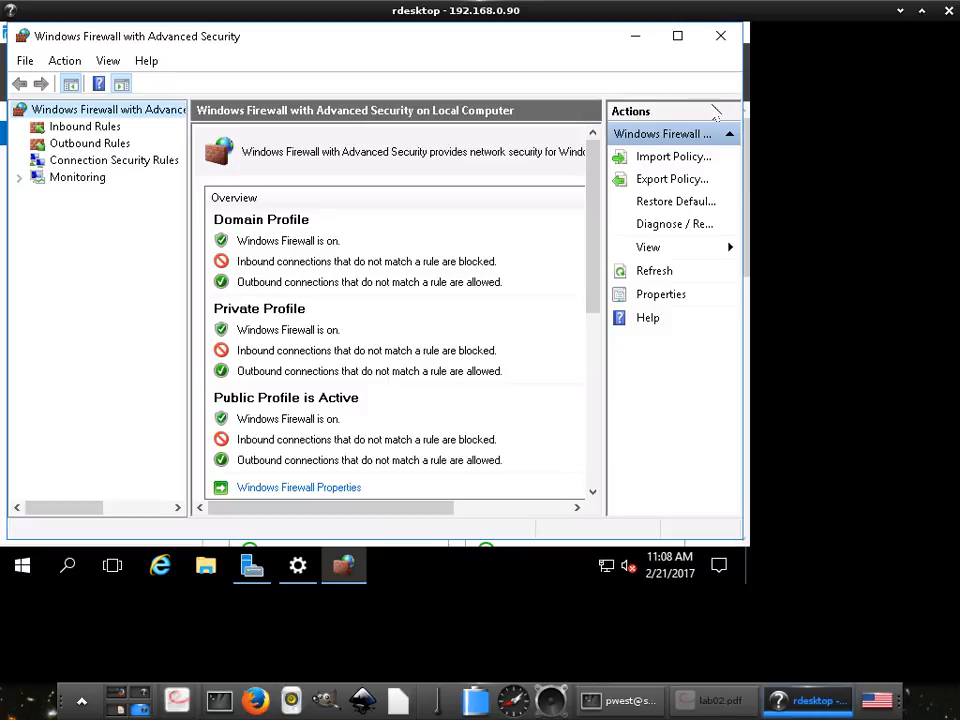
click(922, 12)
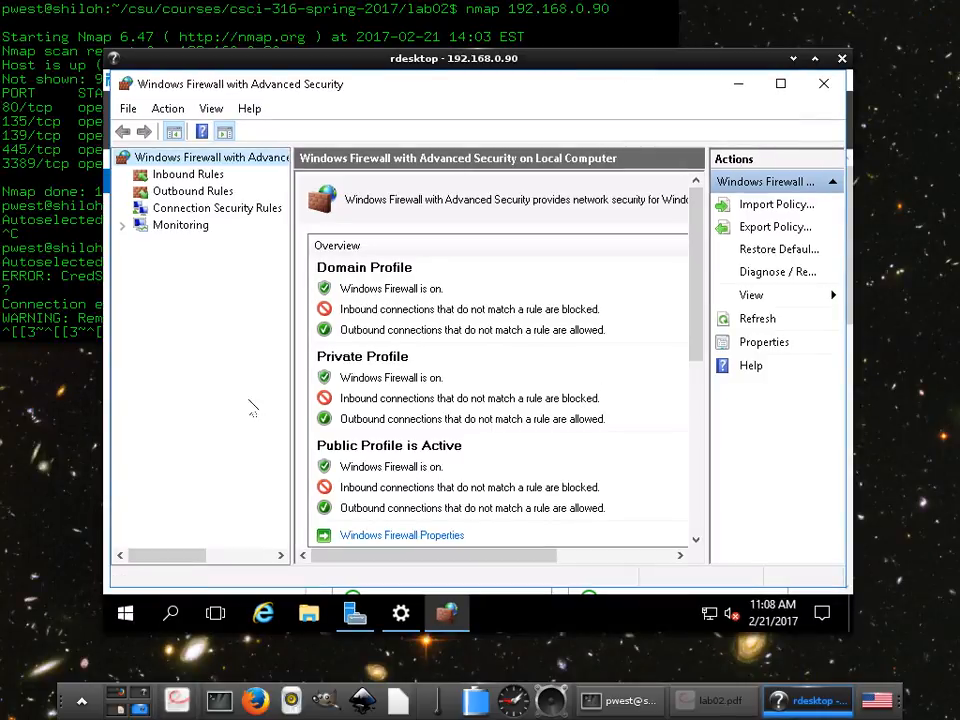
click(130, 610)
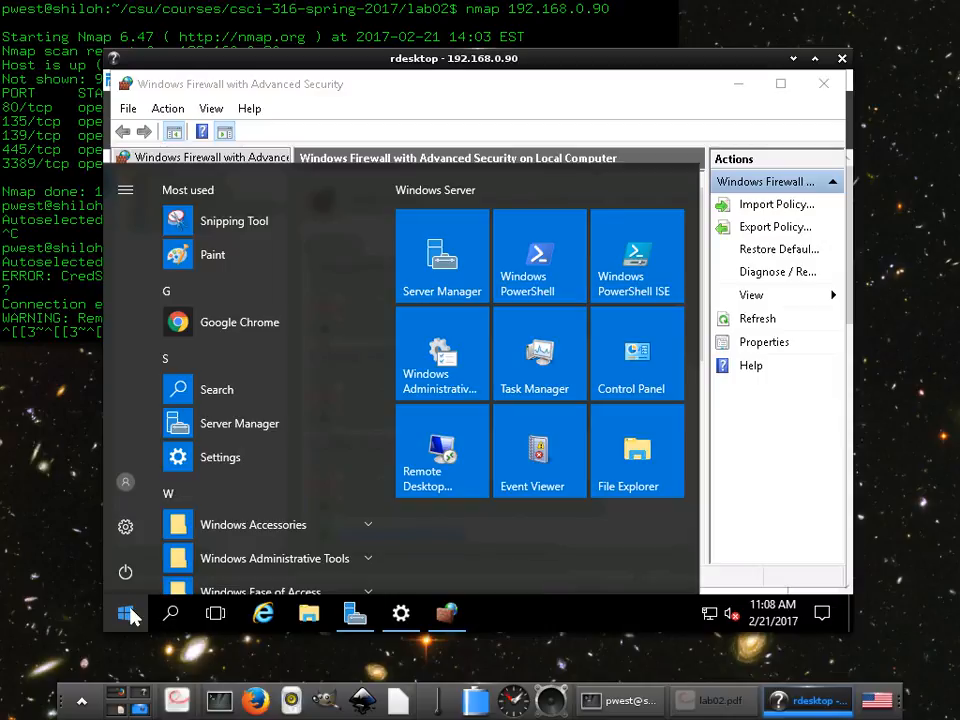
text(fire)
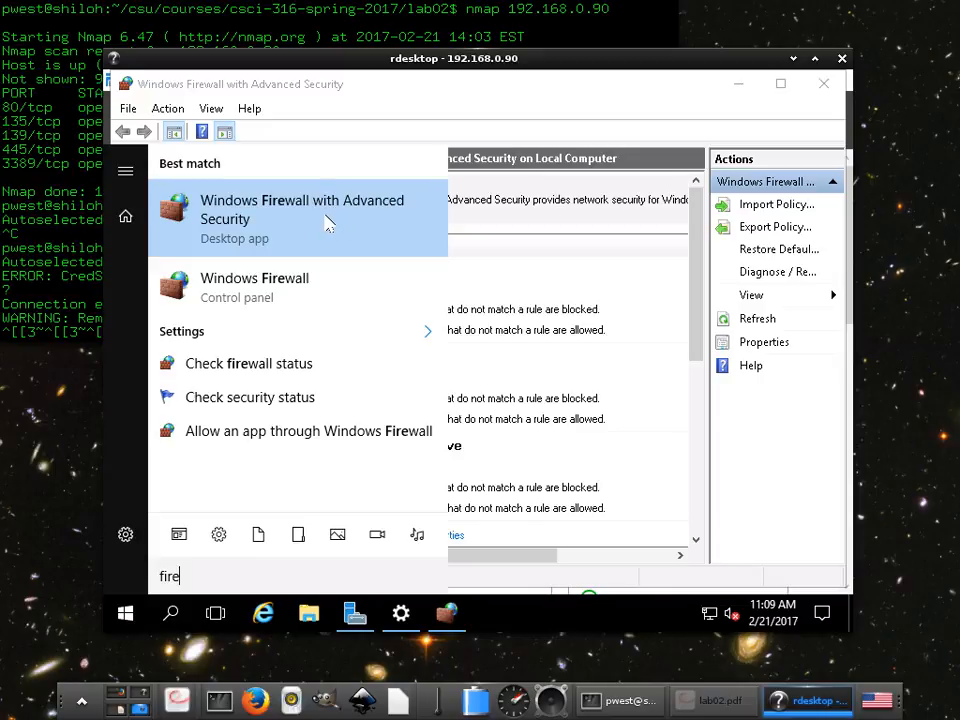
click(472, 88)
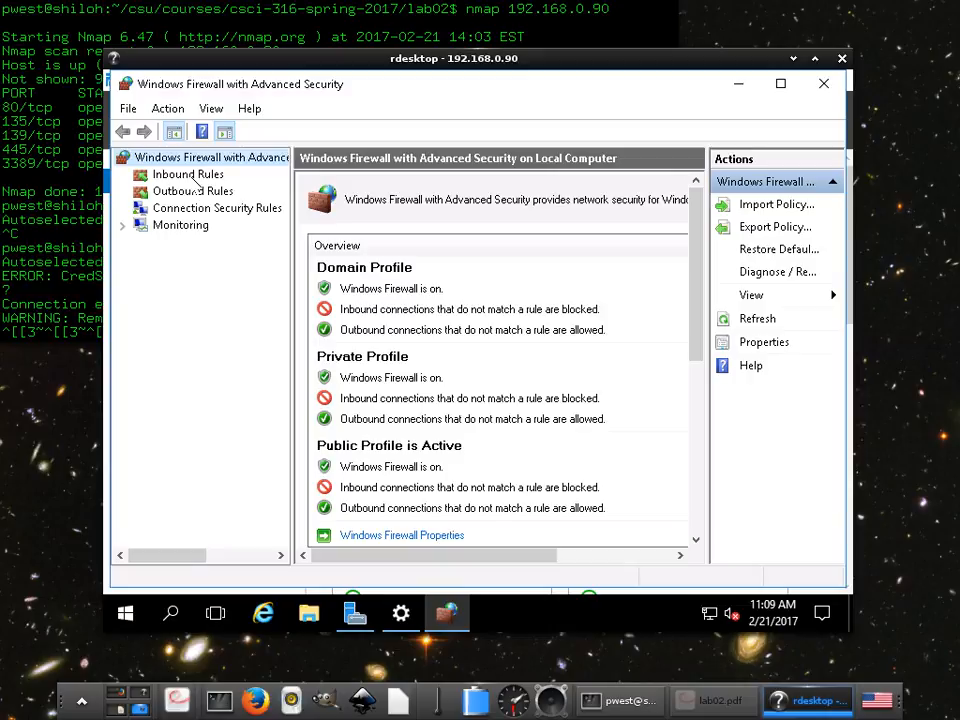
- Open the Inbound Rules list and scroll through the existing rules
click(188, 175)
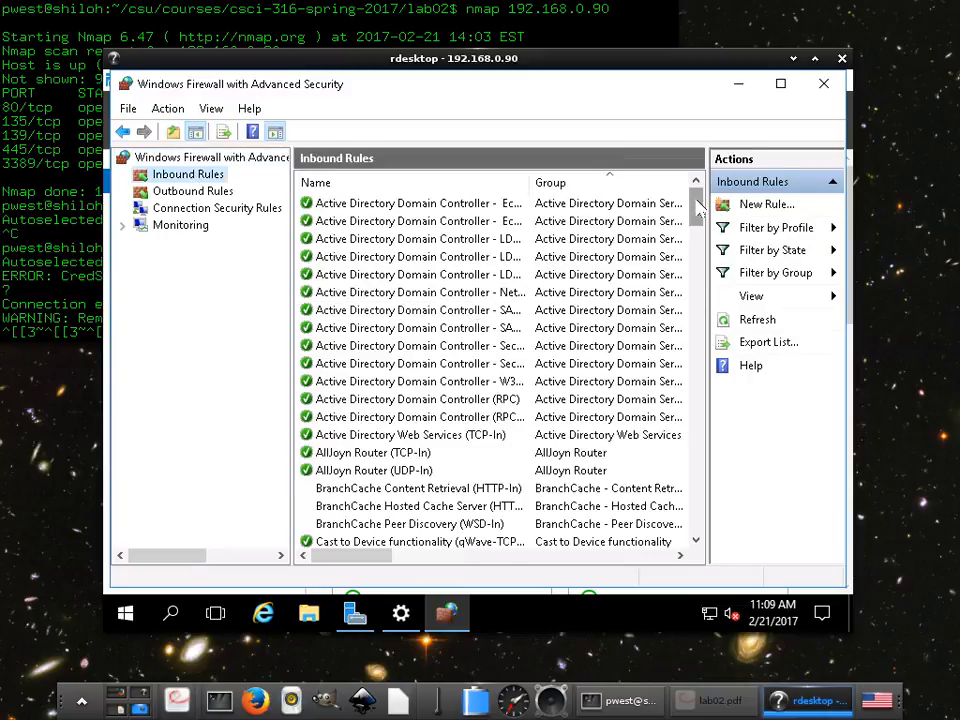
scroll(697, 210, down, 2)
scroll(694, 213, up, 2)
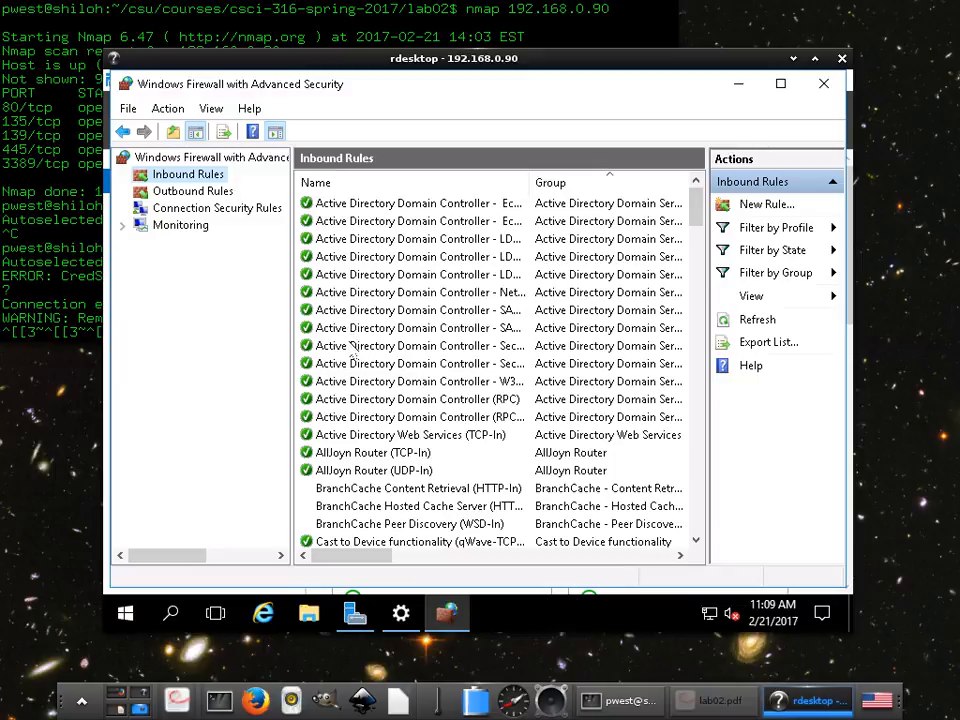
drag(695, 196, 696, 232)
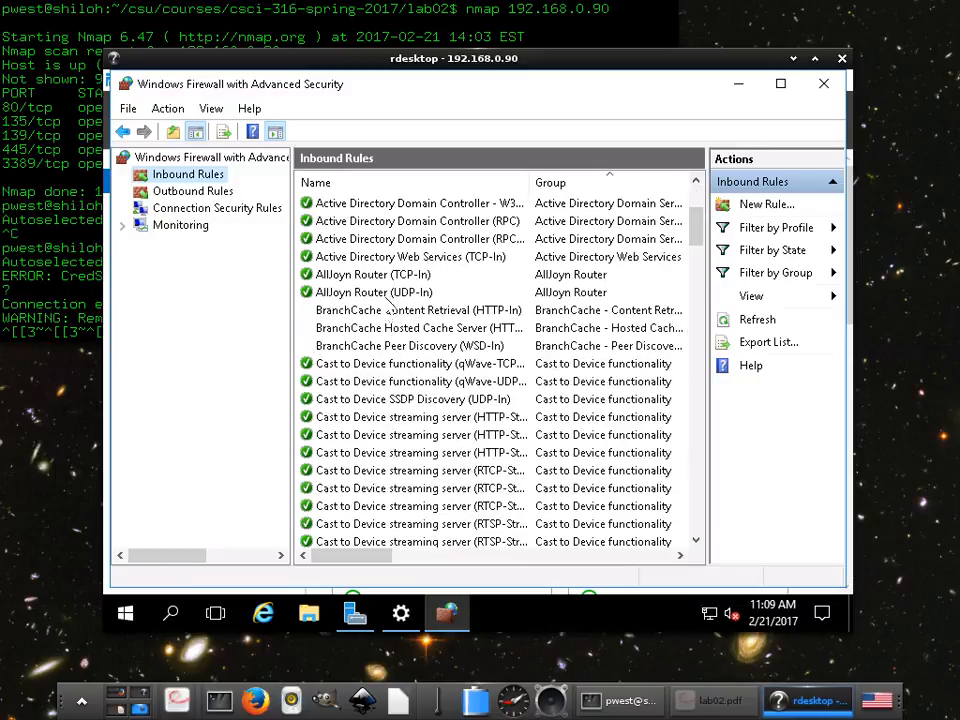
drag(695, 236, 688, 208)
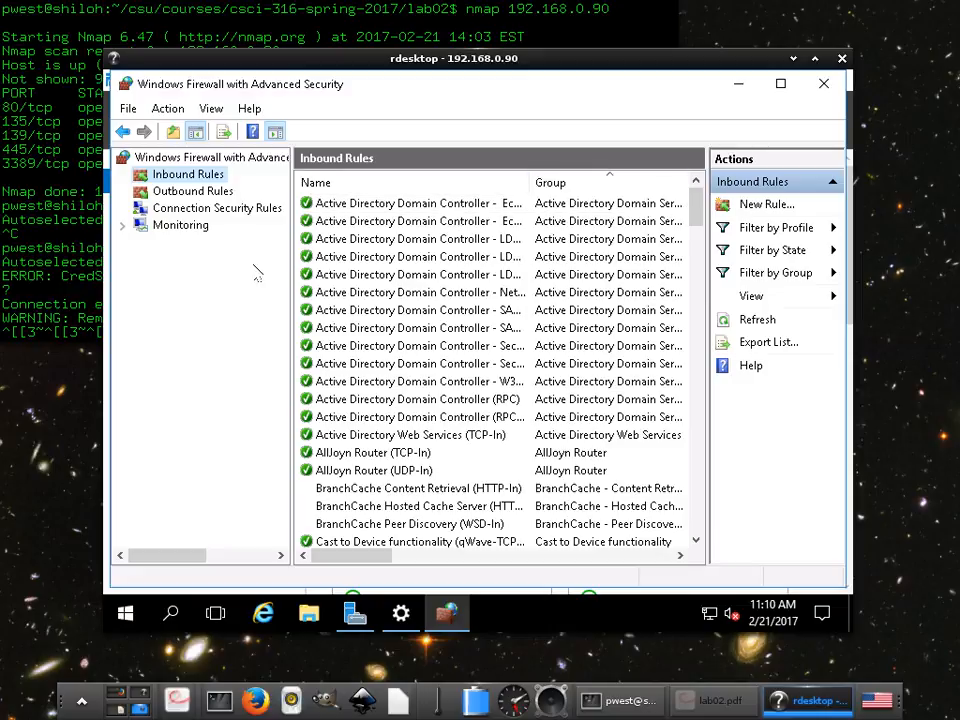
- Start a new inbound rule of type Custom and advance to the Program page
right_click(186, 177)
click(226, 189)
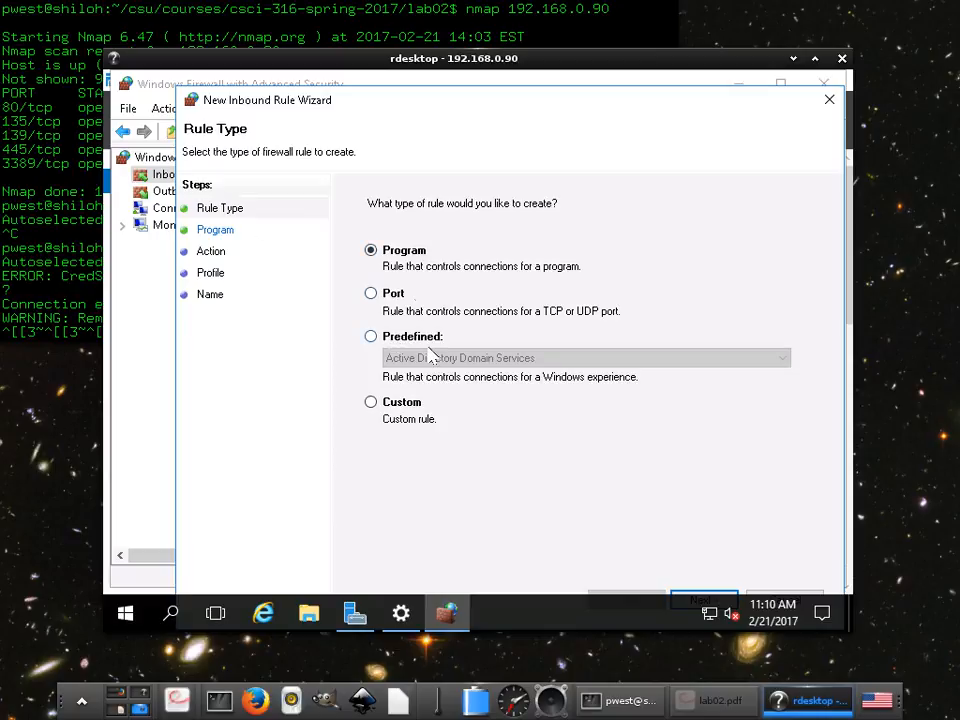
click(371, 403)
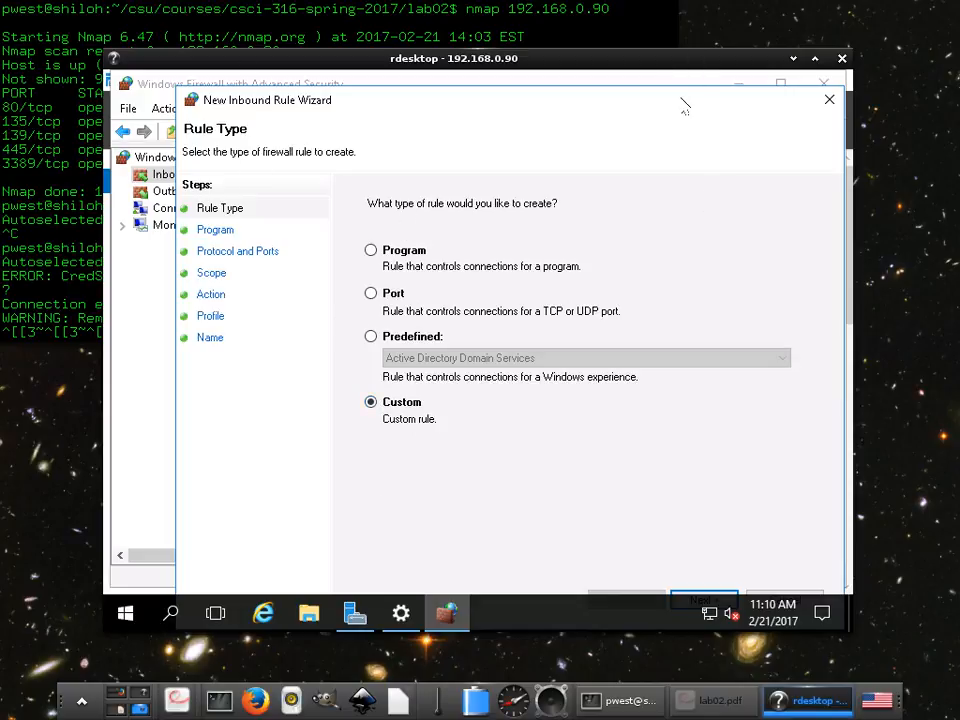
mouse_move(685, 108)
mouse_down()
mouse_move(686, 90)
mouse_move(679, 94)
mouse_up()
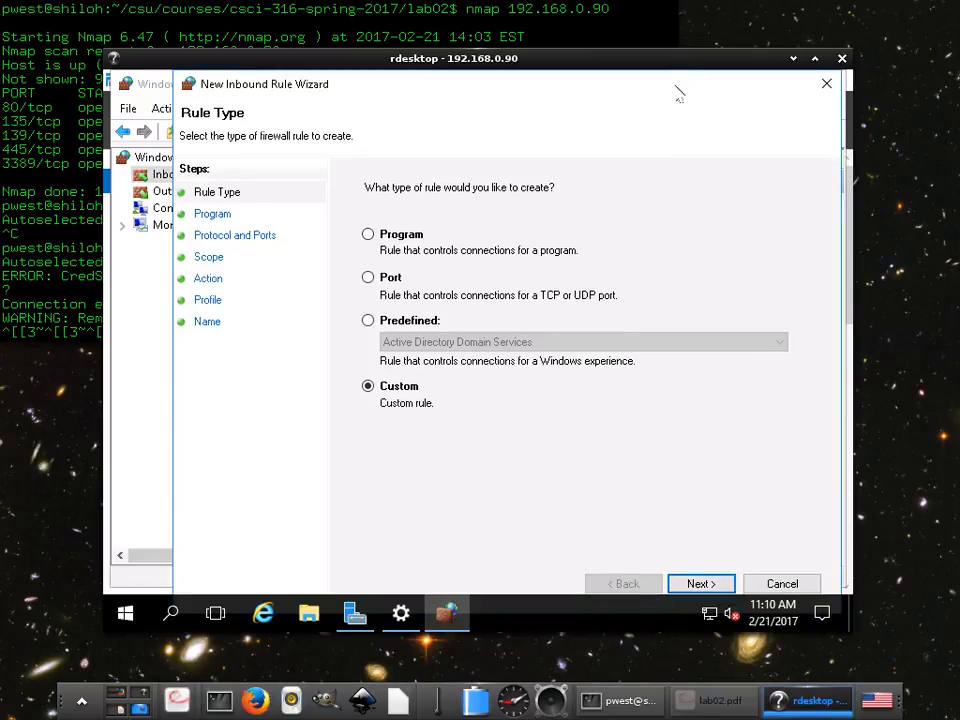
click(699, 584)
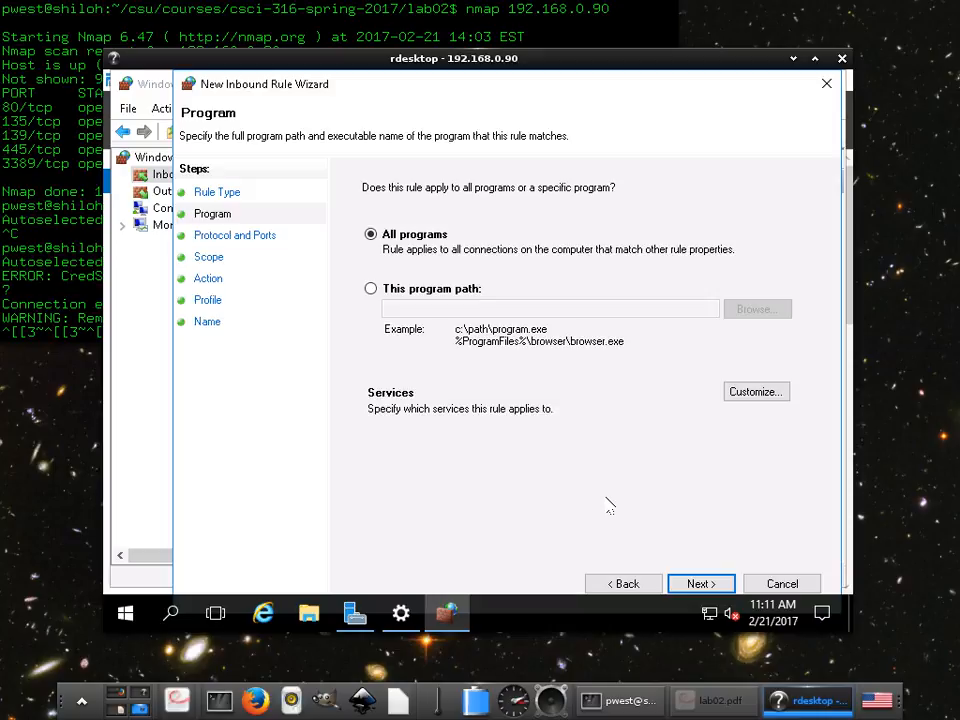
- Keep All programs, try the protocol type options, leave the protocol type at Any, and advance to Scope
click(700, 584)
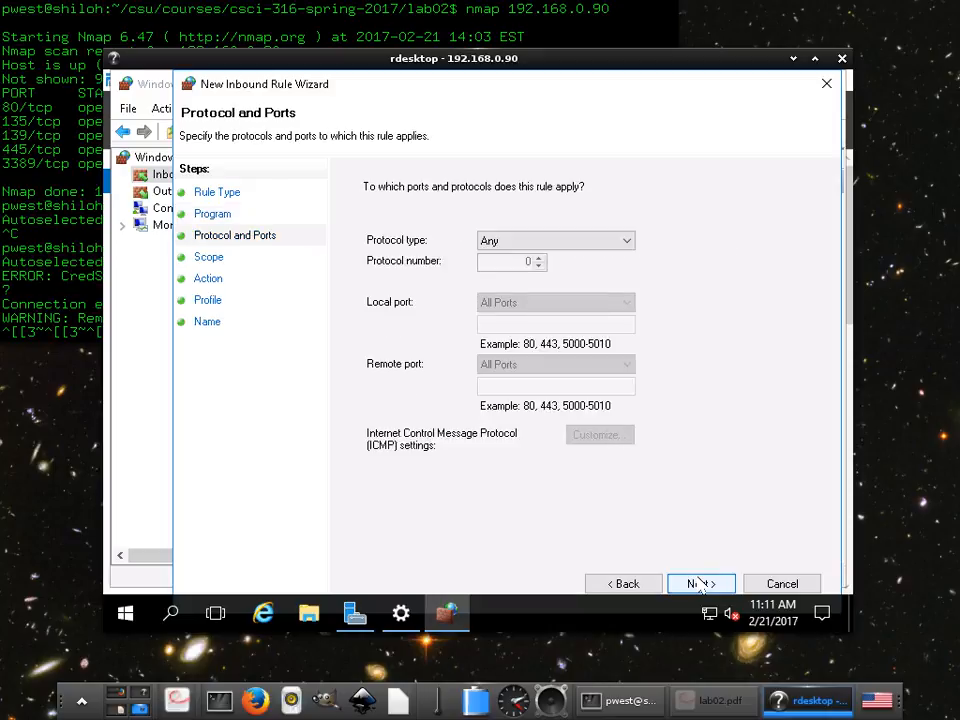
click(521, 243)
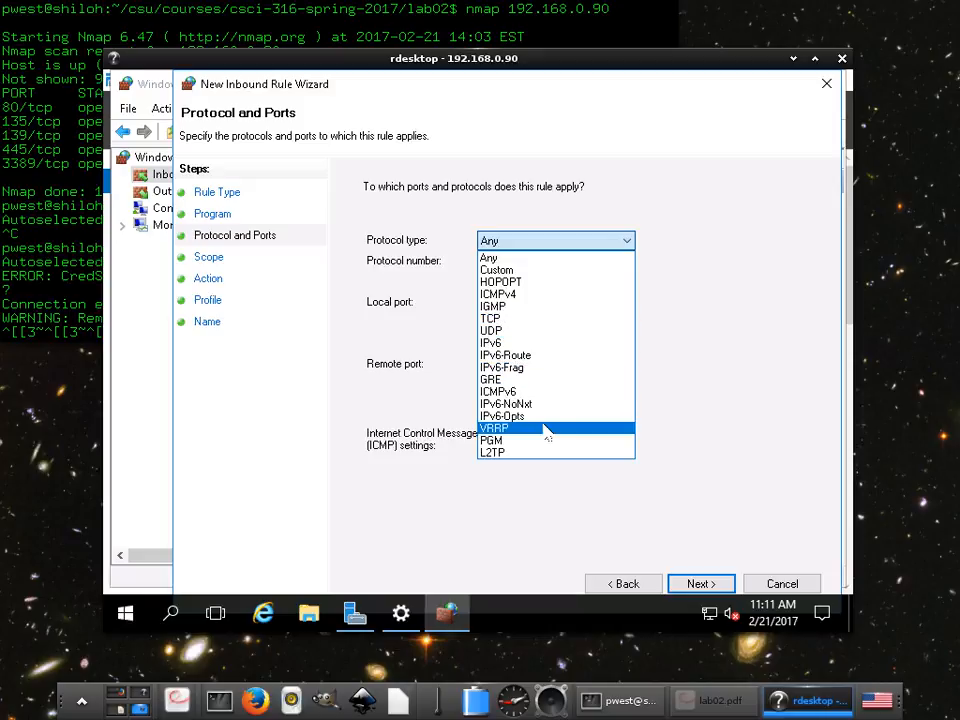
click(697, 415)
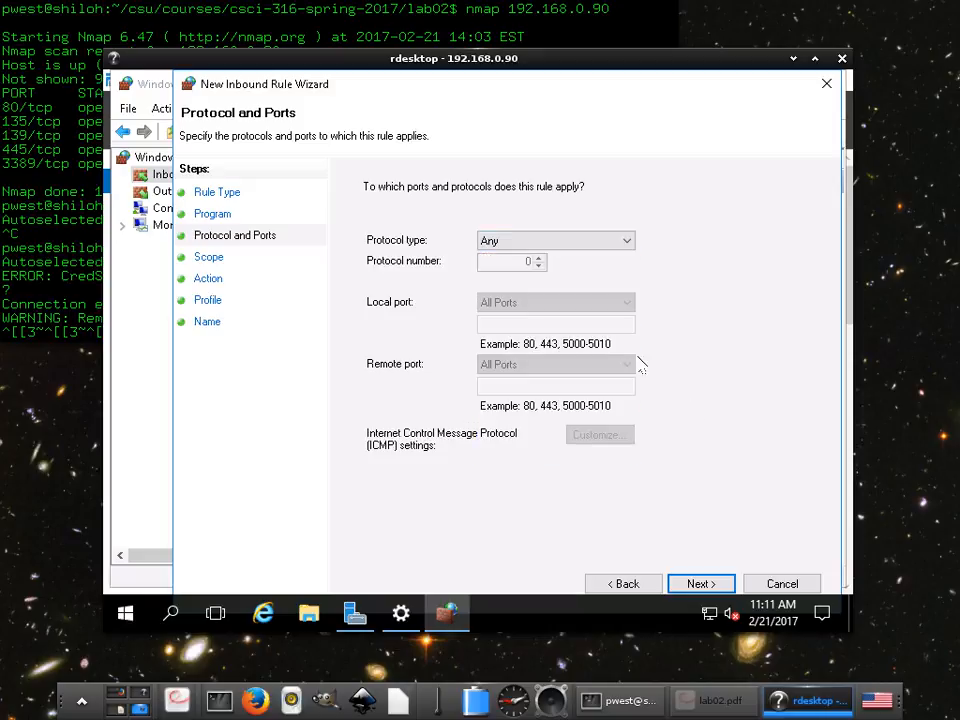
click(488, 240)
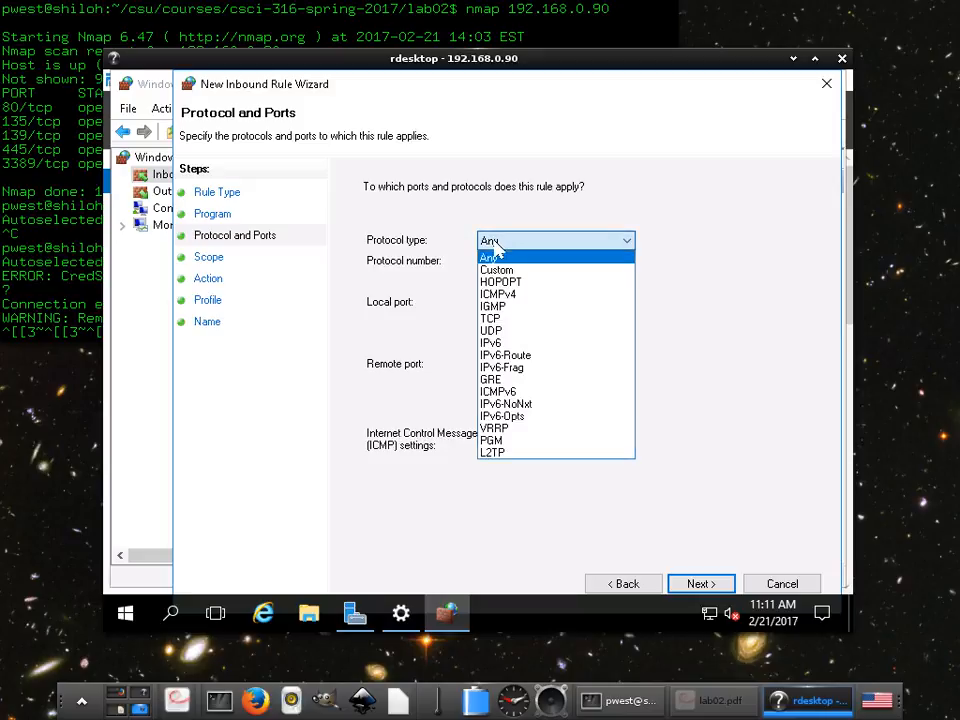
click(497, 281)
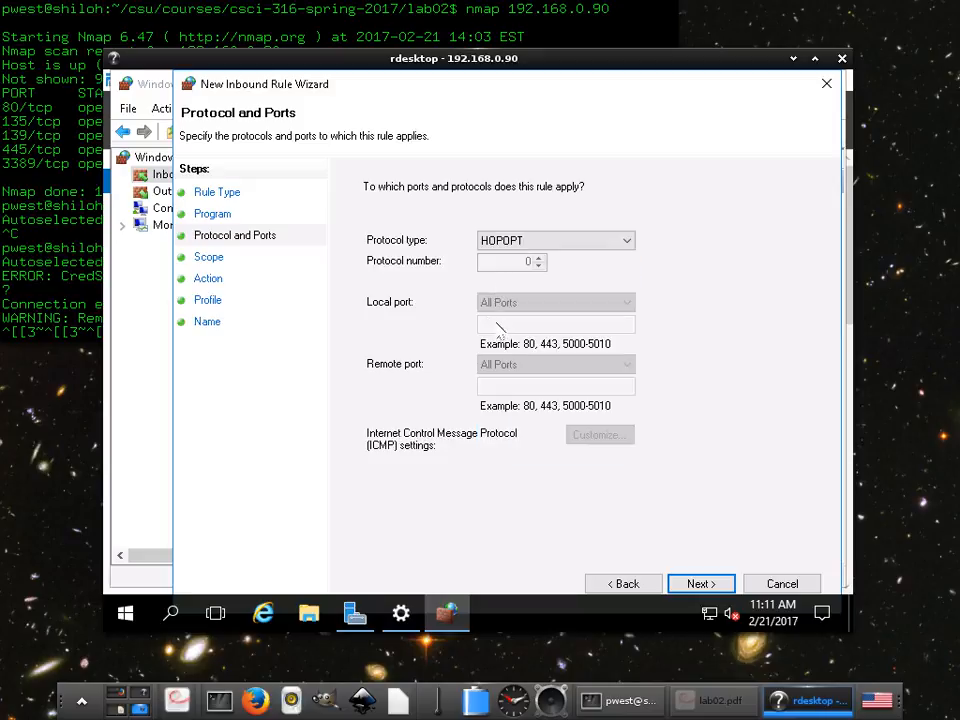
click(510, 243)
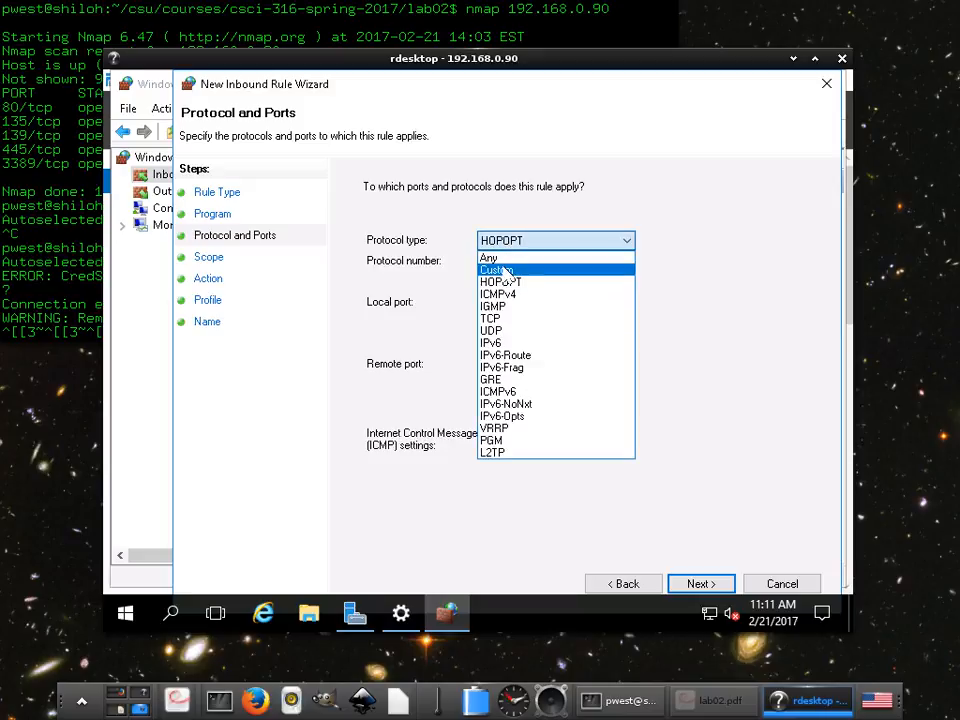
click(492, 258)
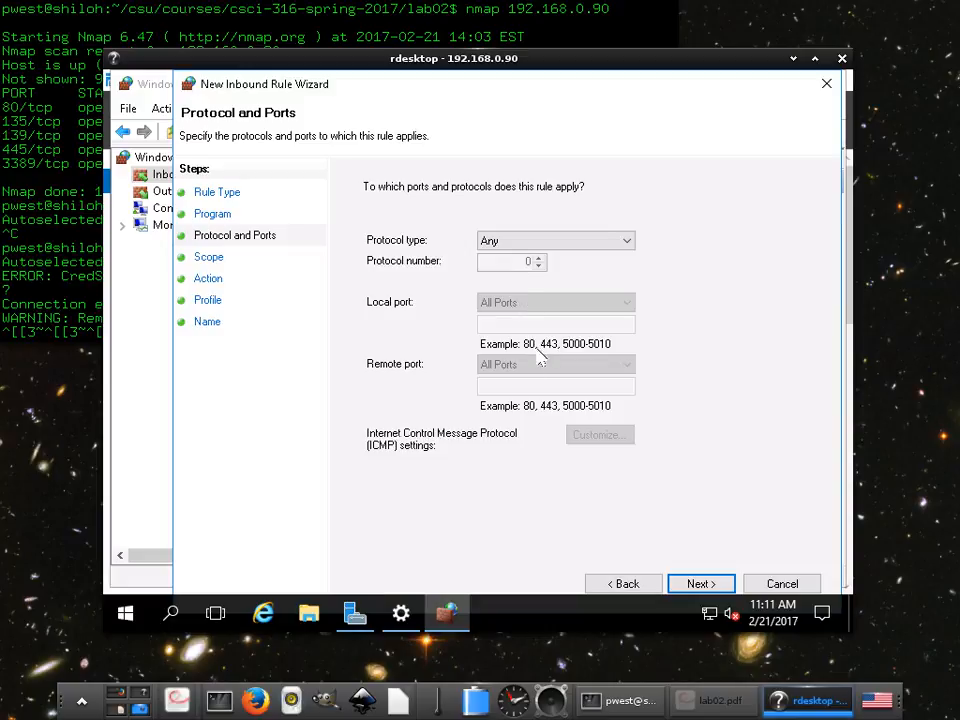
click(701, 585)
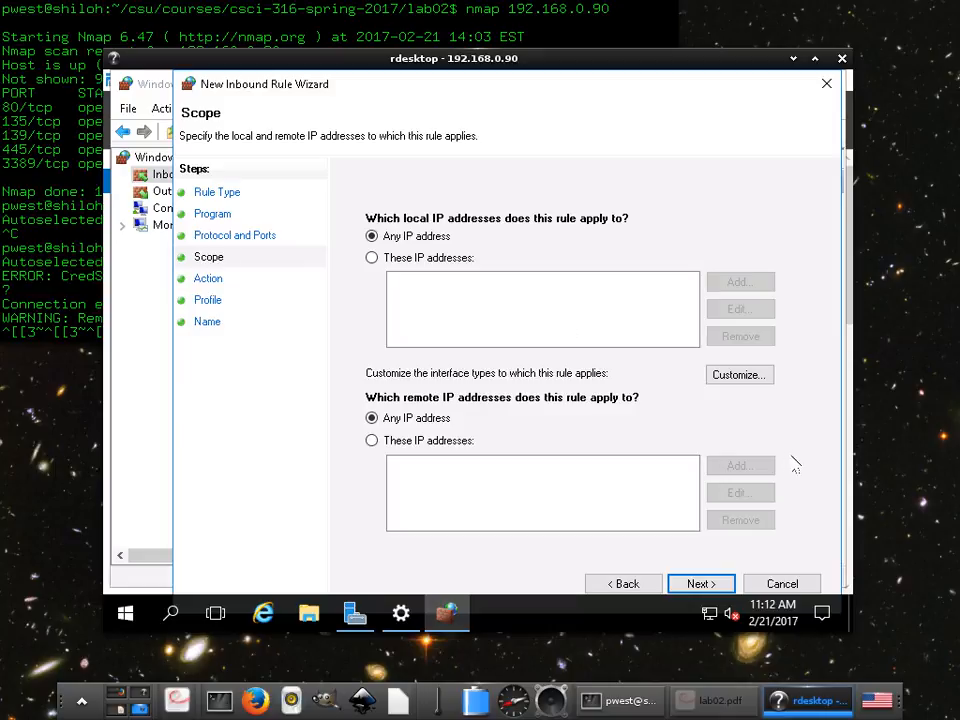
- Open the interface type customization, cancel it, and advance past the Scope page with any IP address
click(765, 374)
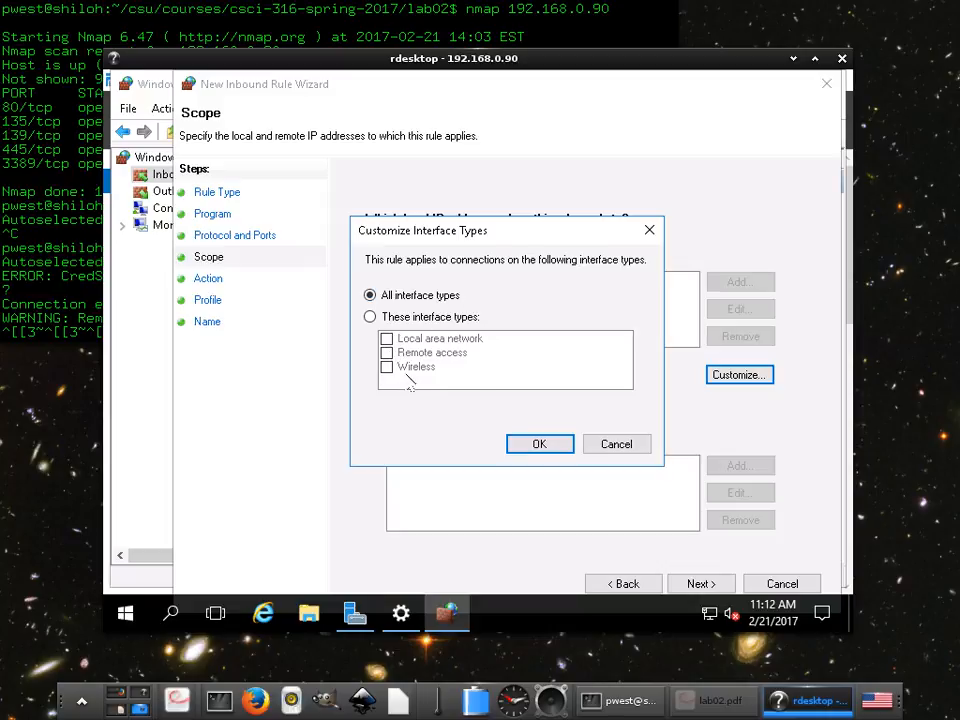
click(606, 450)
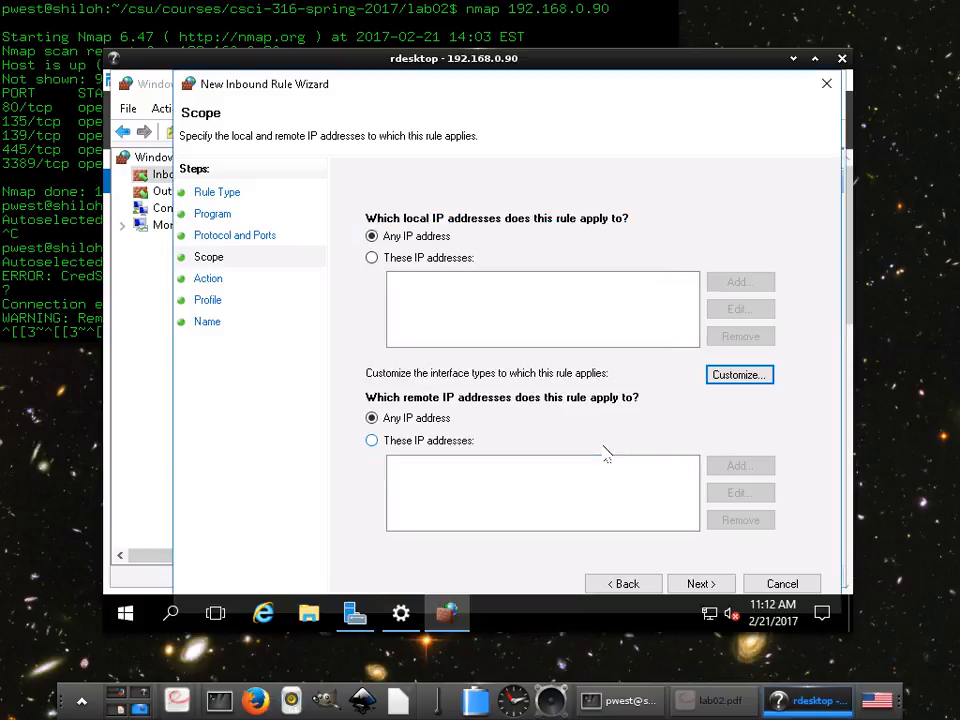
click(697, 585)
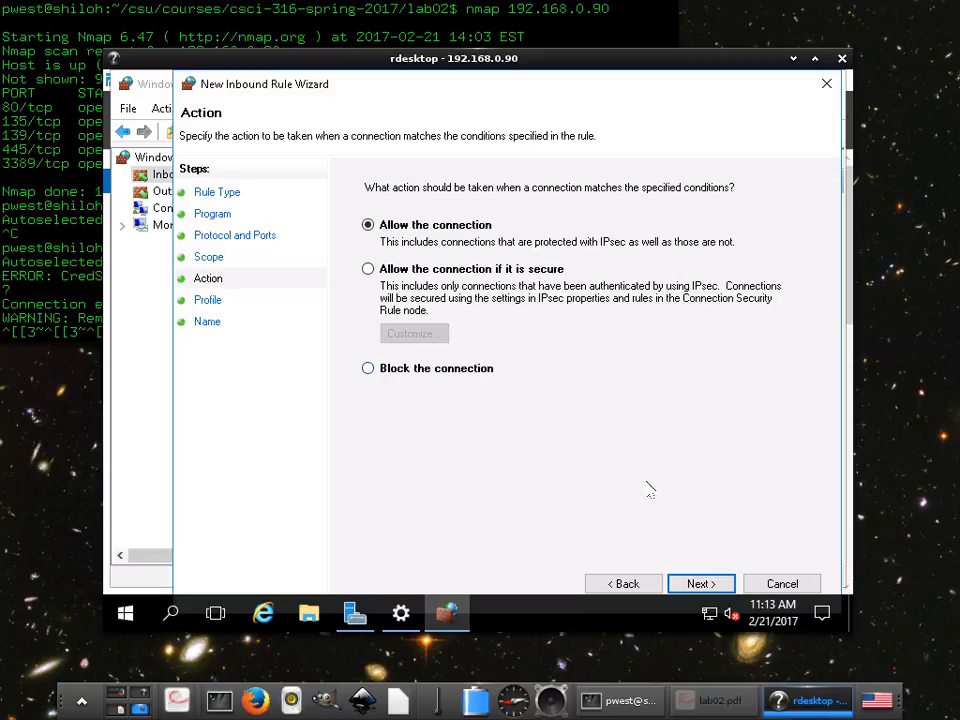
- Advance through the Action and Profile pages with their defaults and cancel the new rule wizard
click(702, 585)
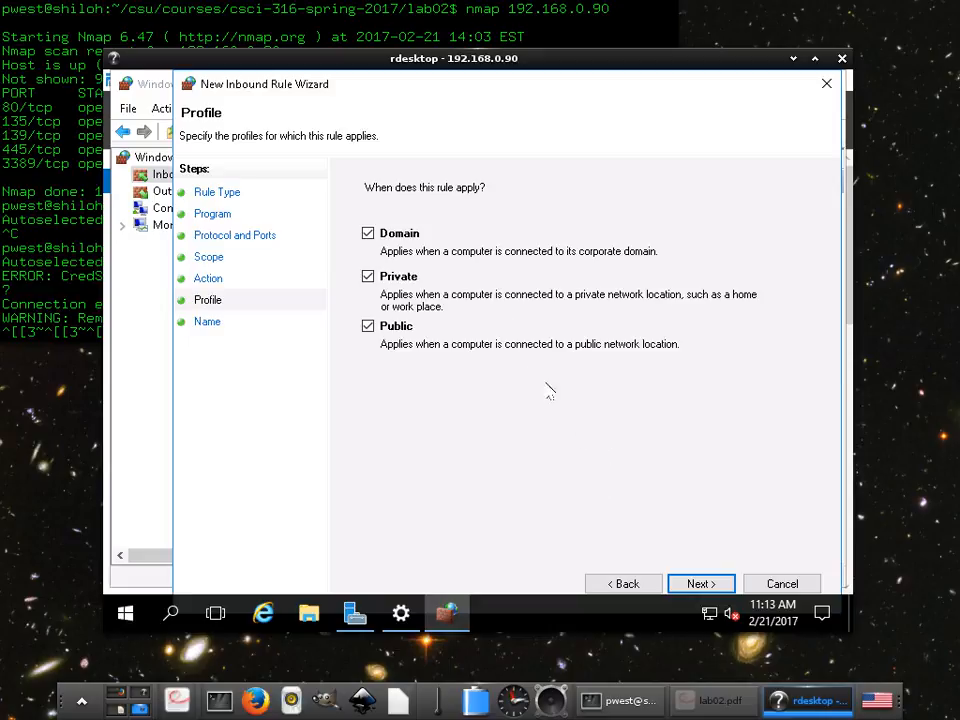
click(704, 586)
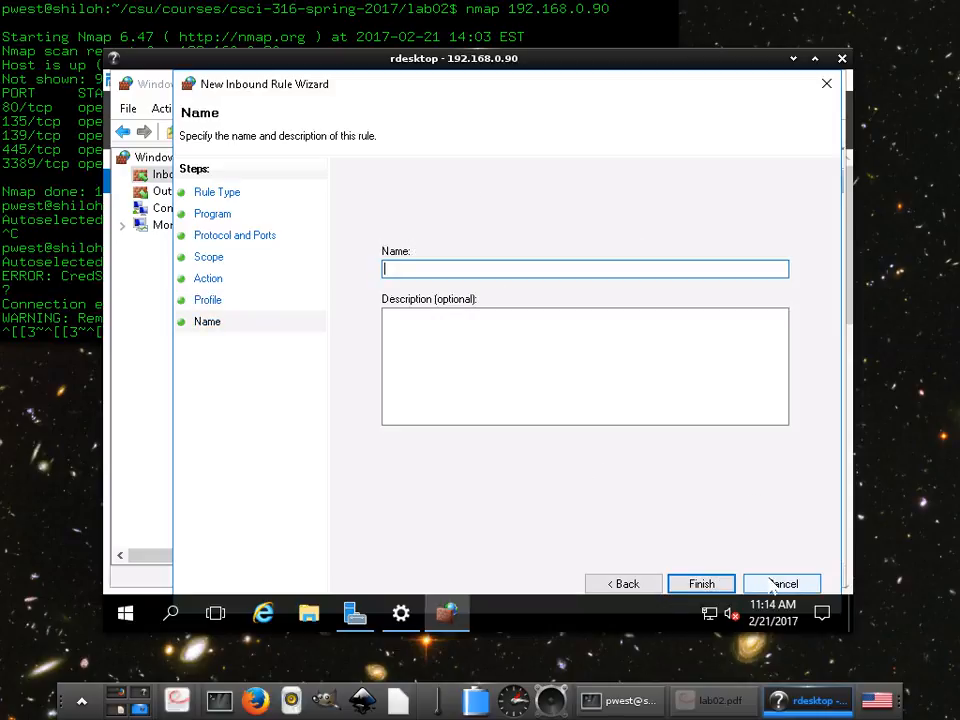
click(776, 584)
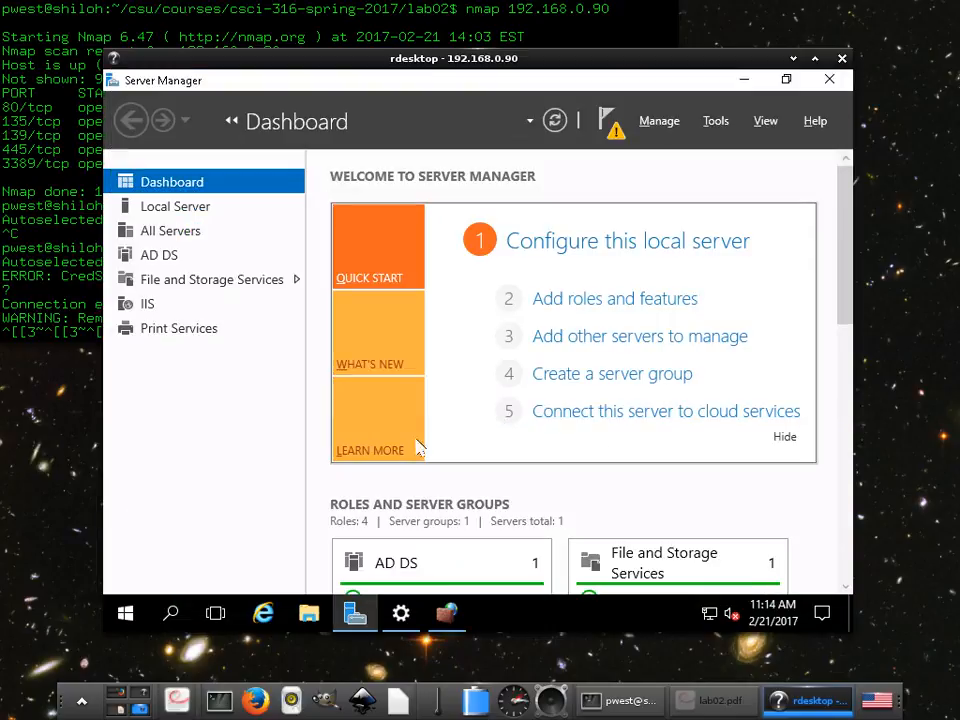
- Return to the firewall window, switch between inbound and outbound rules, and select the MINECRAFT outbound rule
click(450, 616)
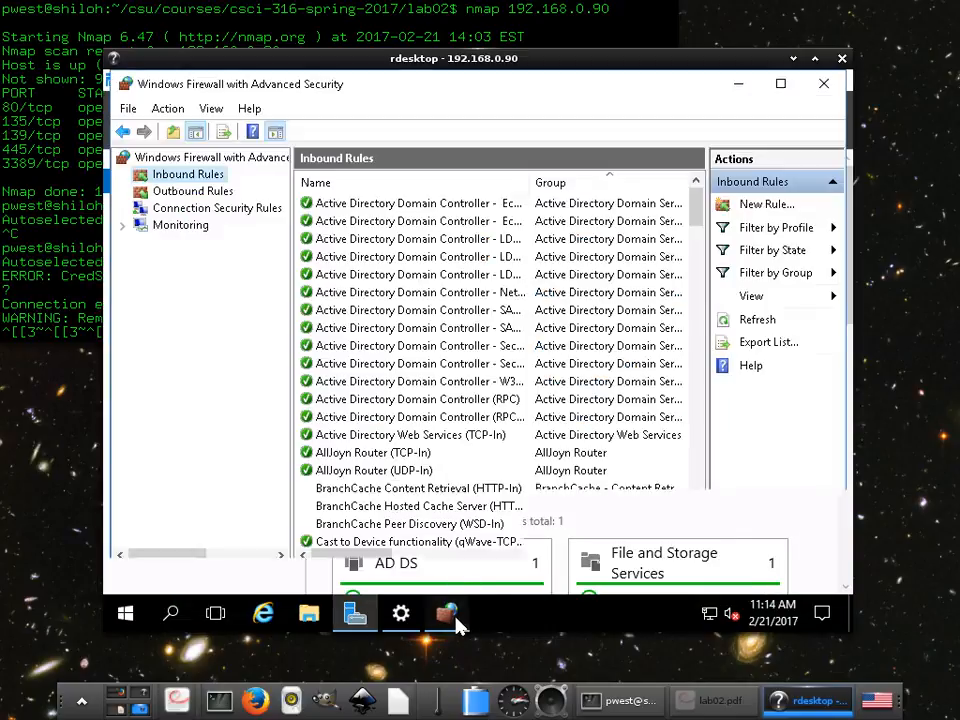
click(164, 192)
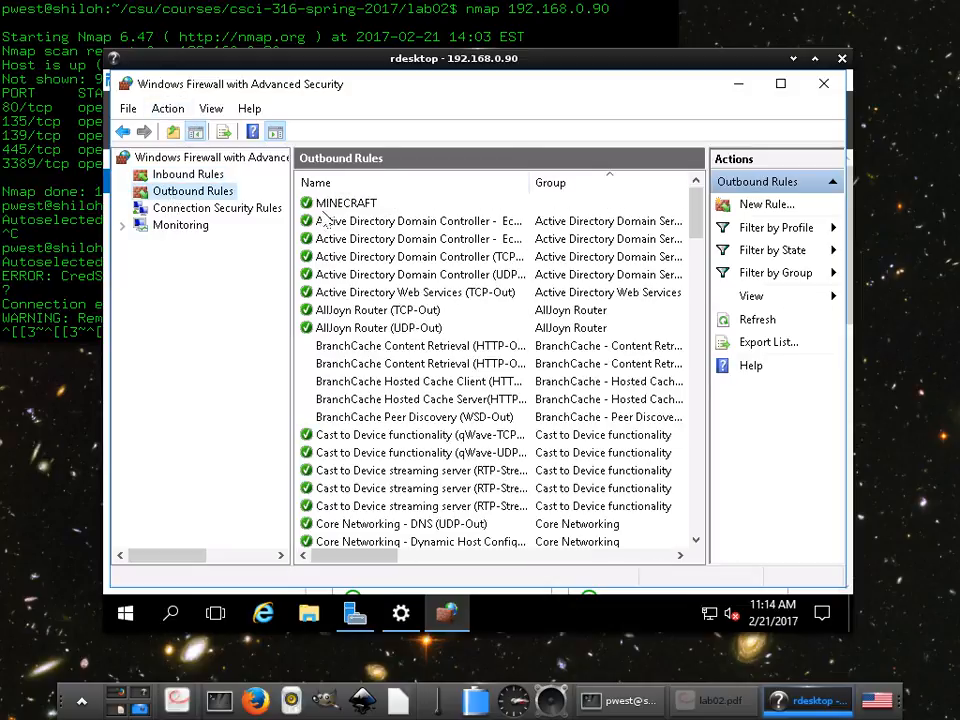
click(161, 175)
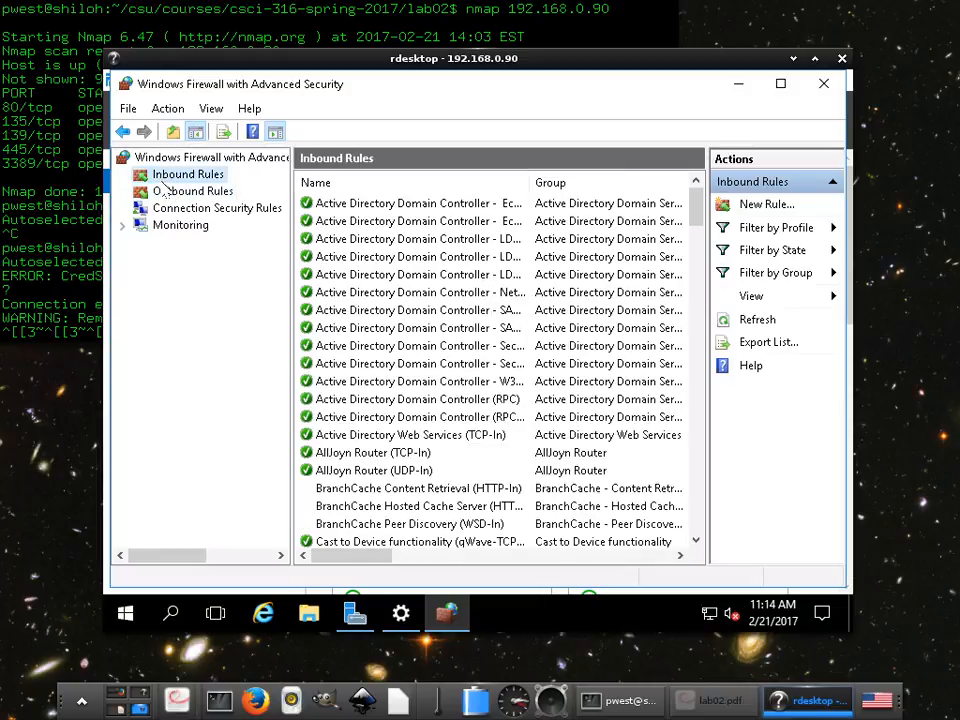
click(175, 192)
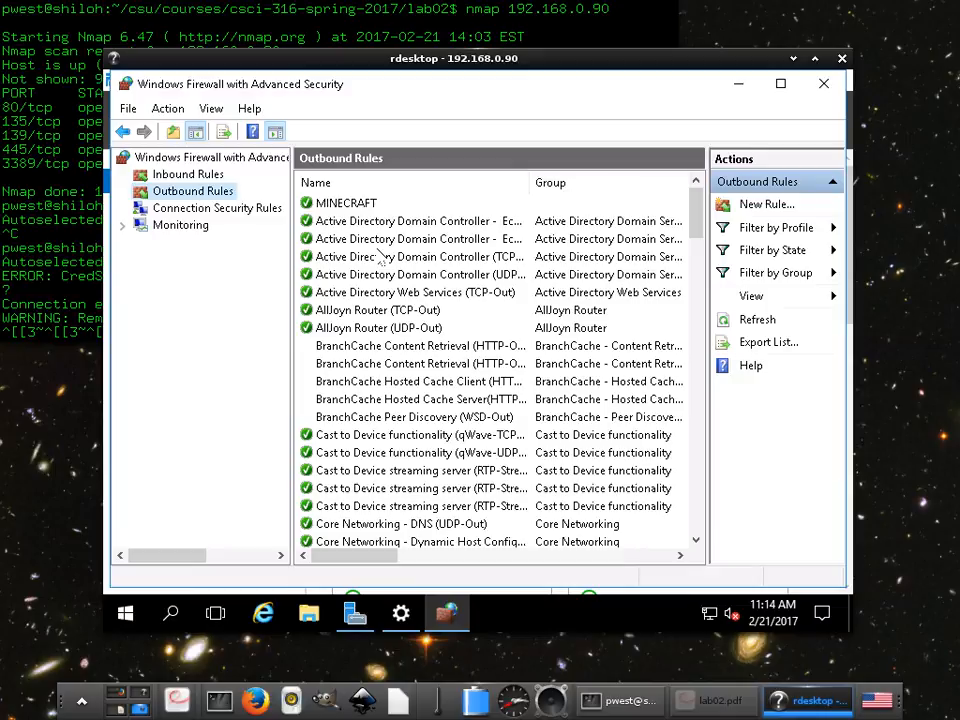
click(372, 207)
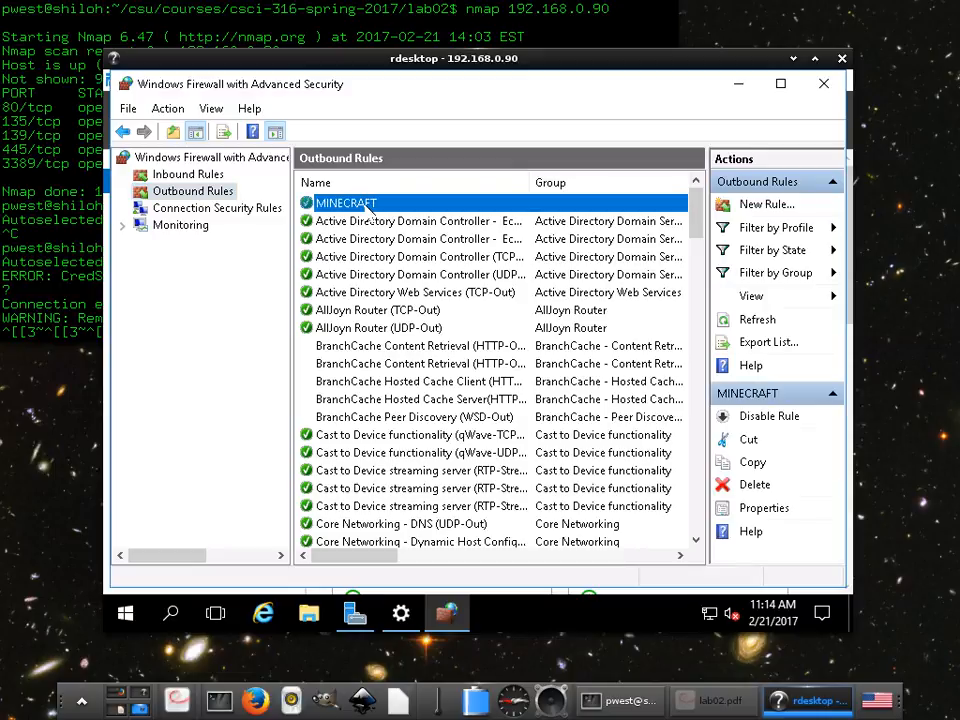
- Open the MINECRAFT outbound rule's properties, review its Programs and Services and Protocols and Ports tabs, and close them
double_click(442, 204)
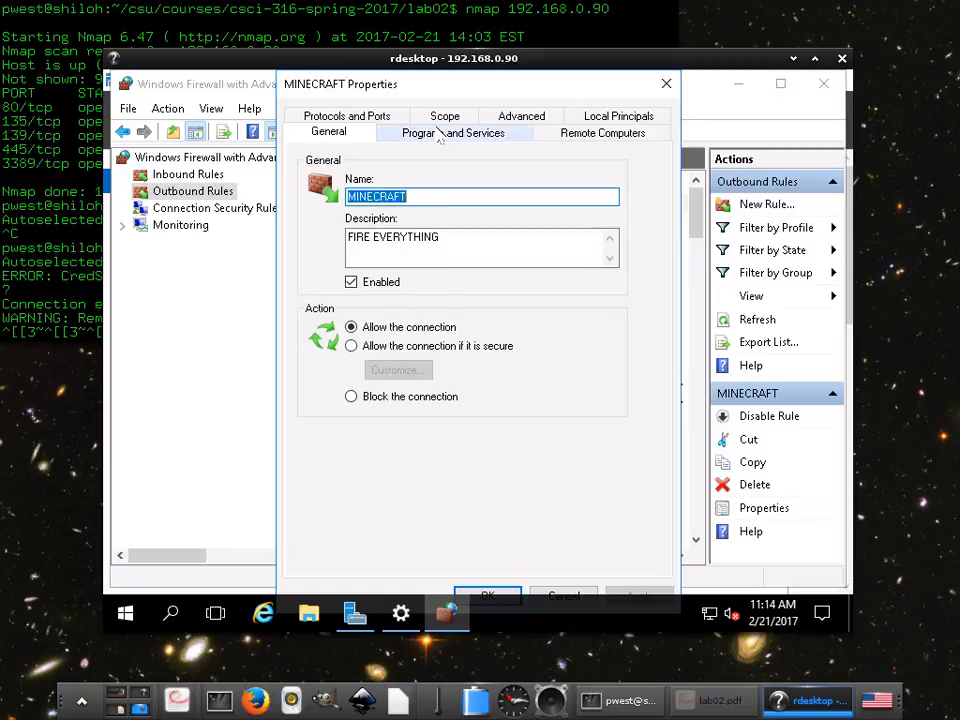
click(490, 140)
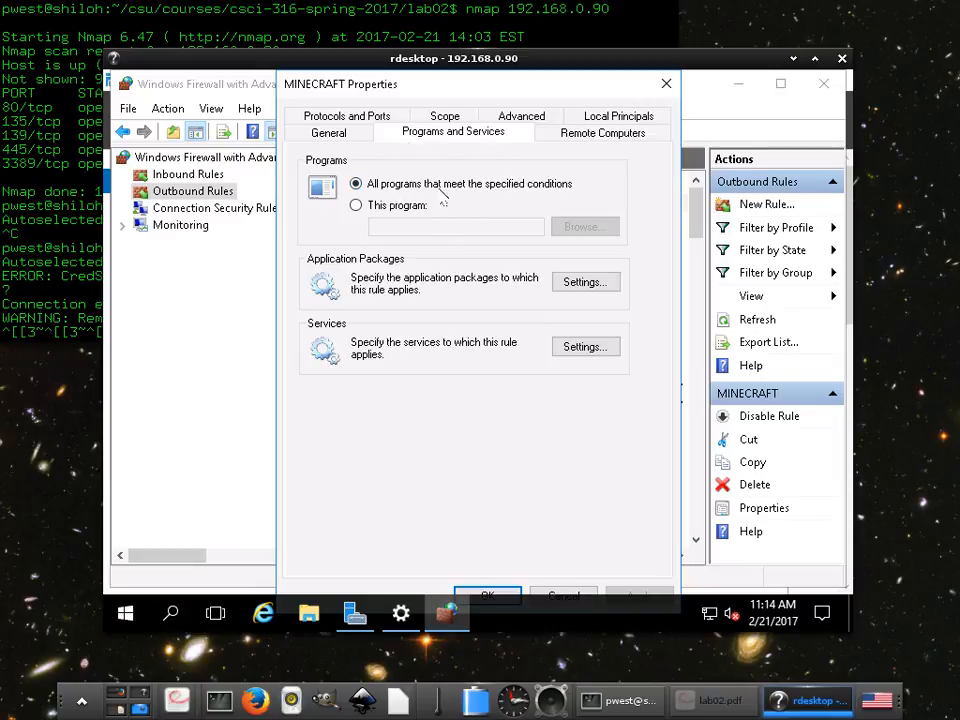
click(345, 117)
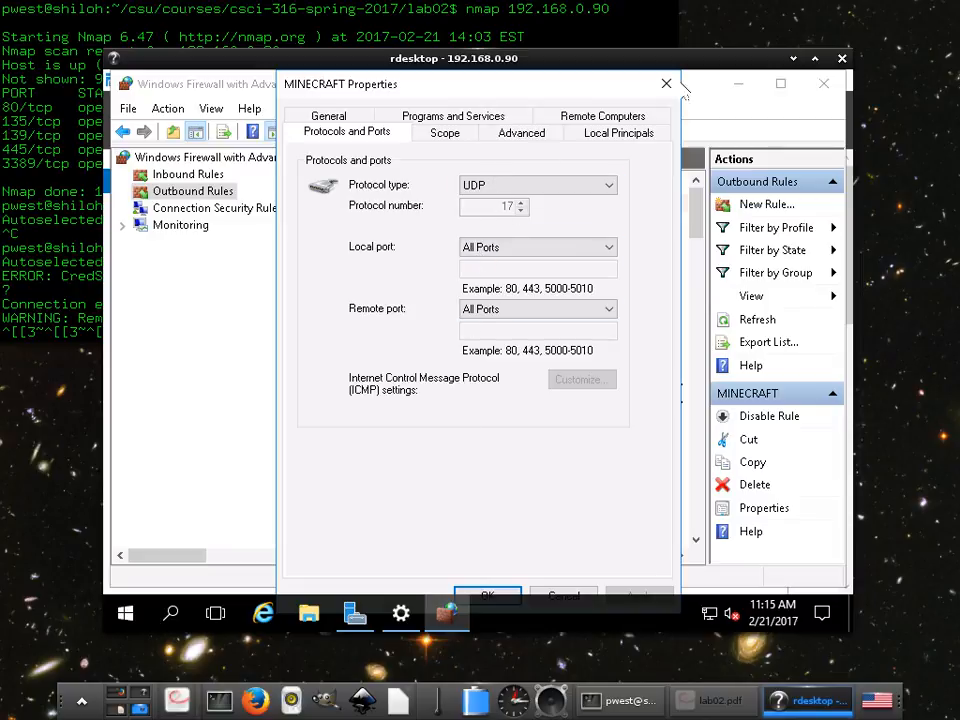
click(667, 84)
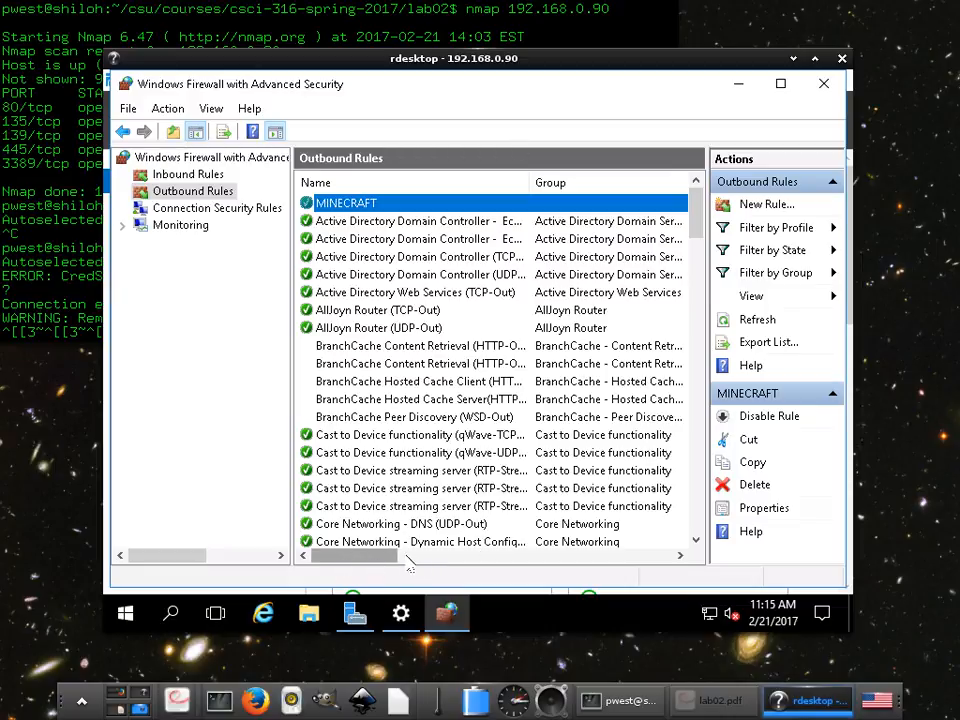
- Scroll across the outbound rule columns and back, and switch between Connection Security Rules and Outbound Rules
drag(320, 556, 418, 553)
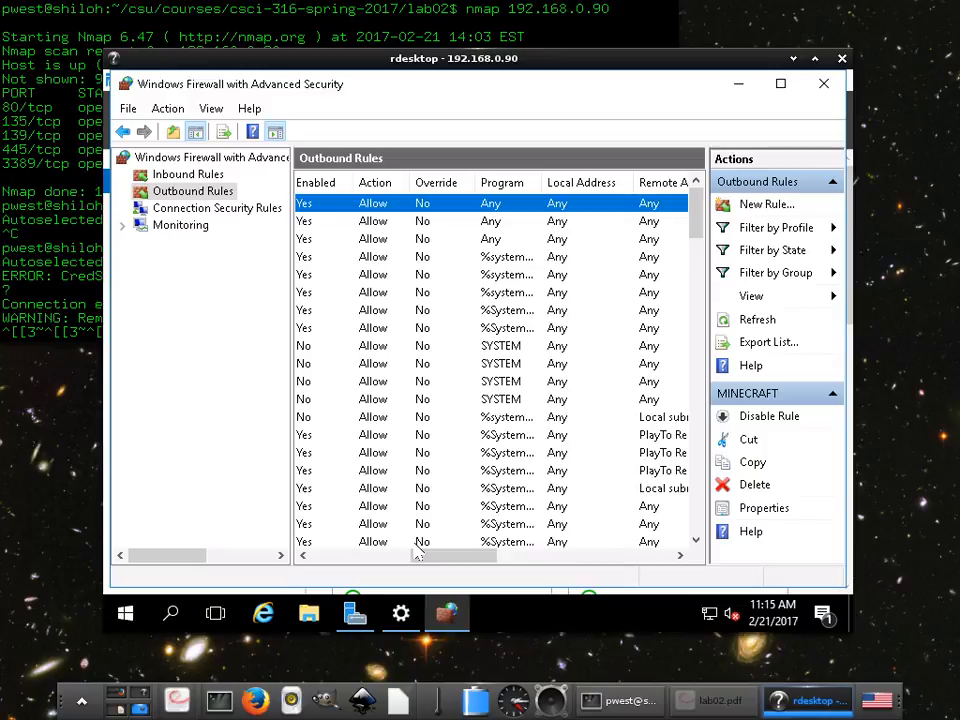
drag(418, 553, 300, 556)
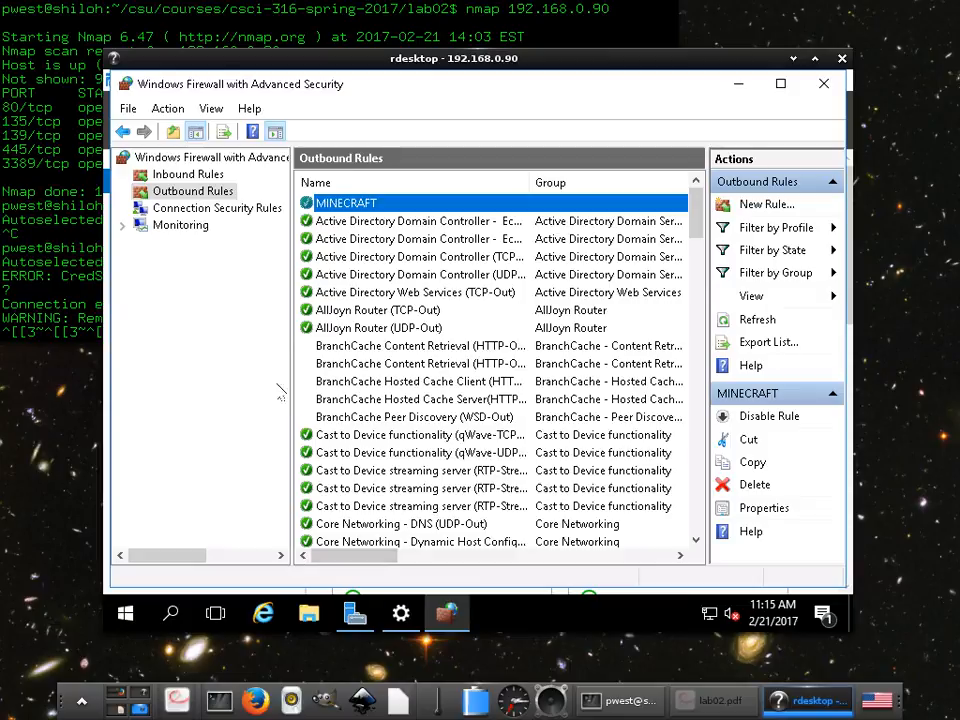
click(200, 208)
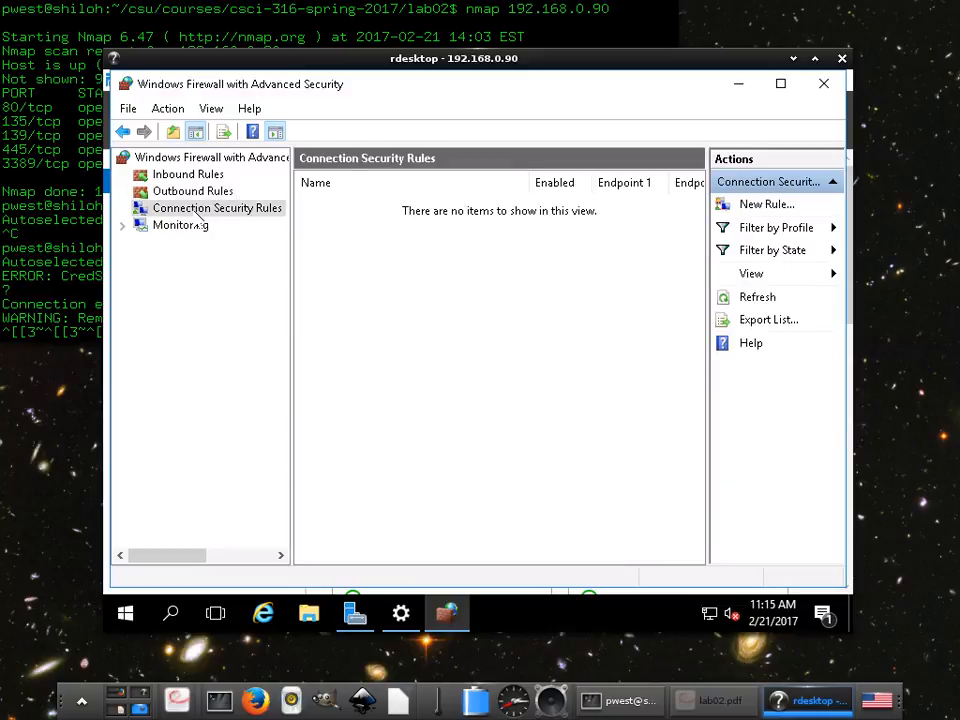
click(148, 191)
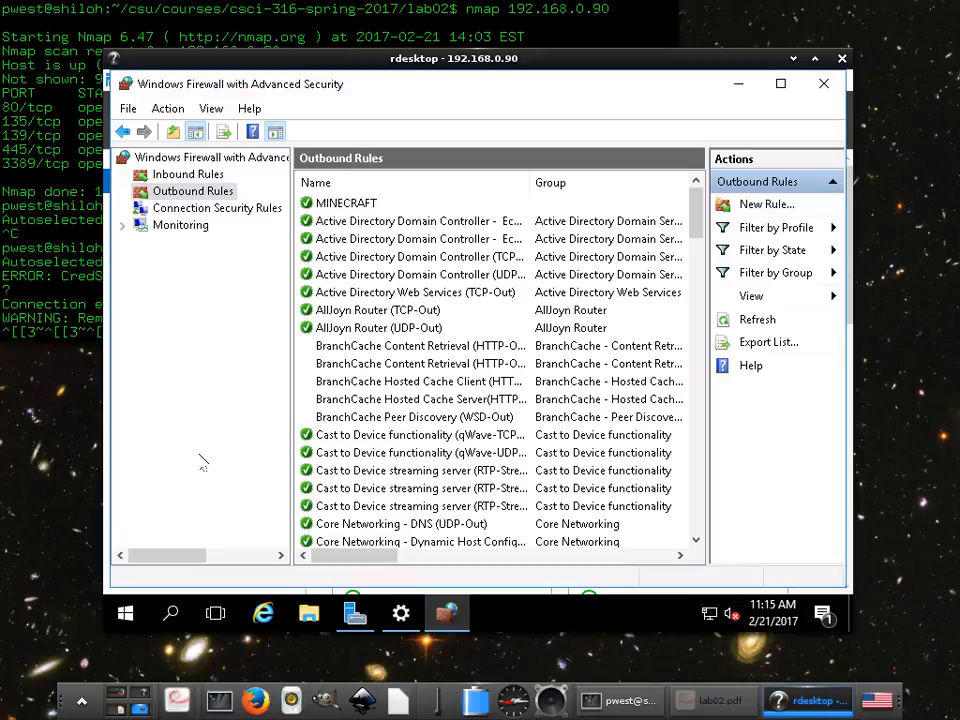
click(200, 210)
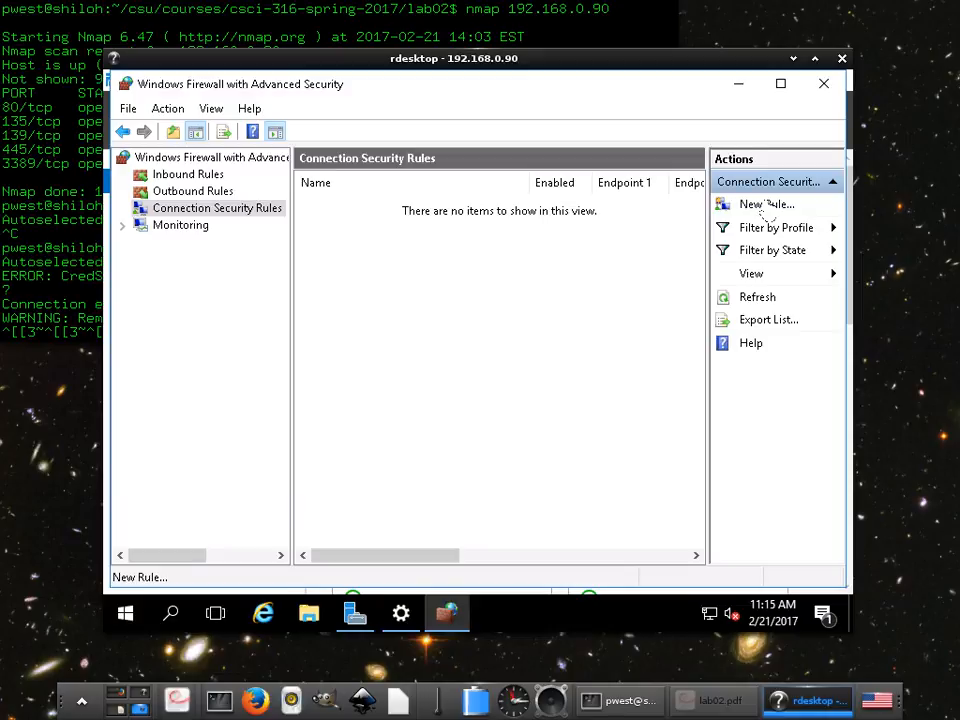
- Start a new connection security rule, advance through Rule Type, Requirements and Authentication Method with defaults, and cancel the wizard
click(767, 205)
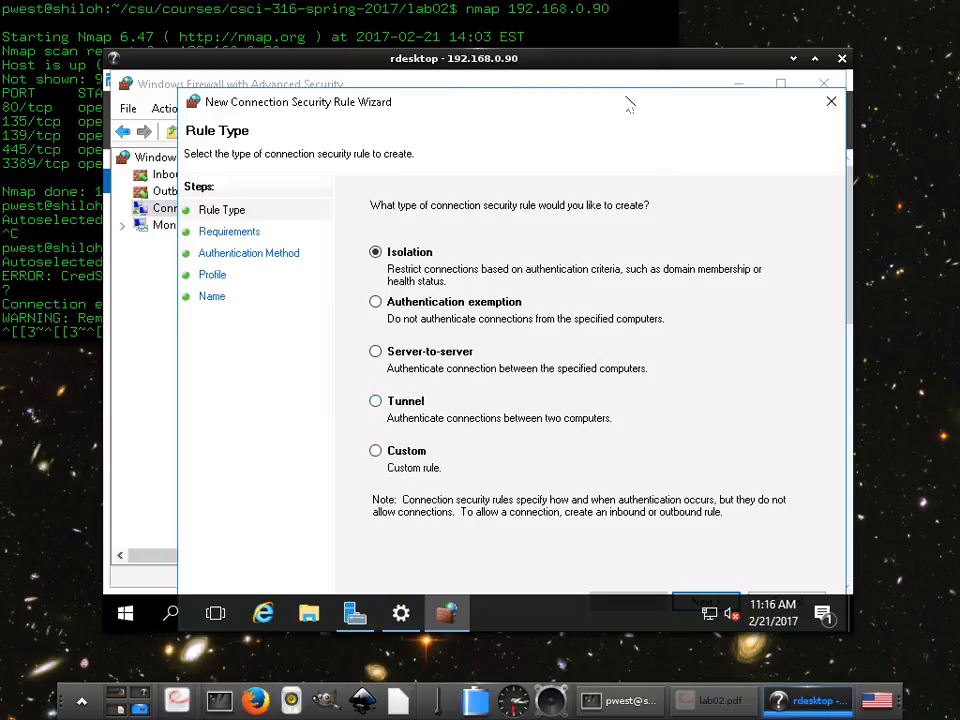
drag(629, 105, 628, 87)
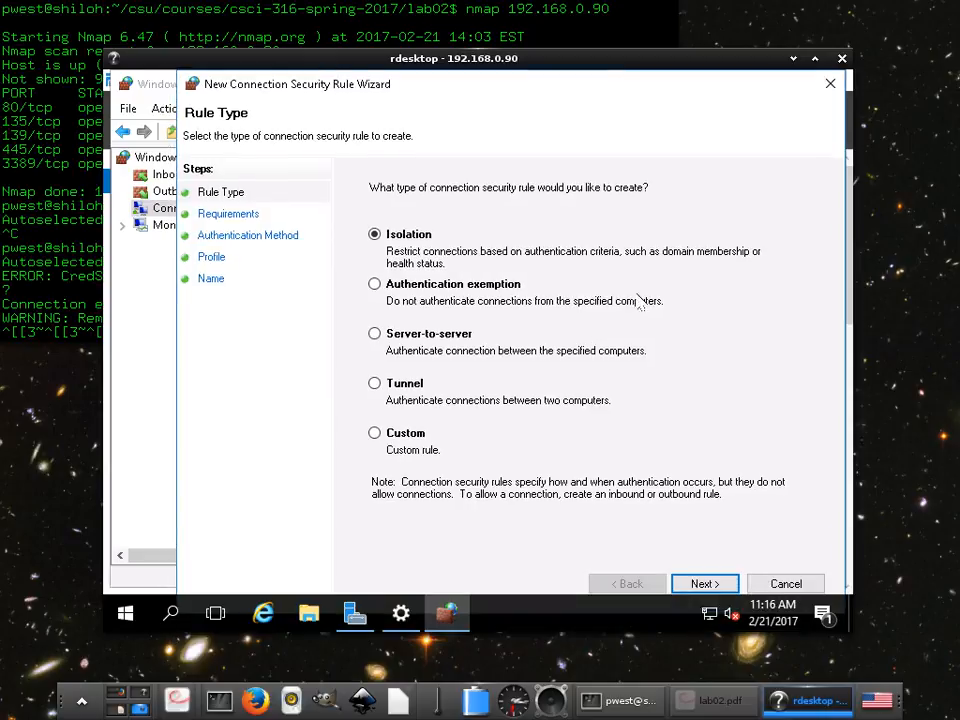
click(703, 584)
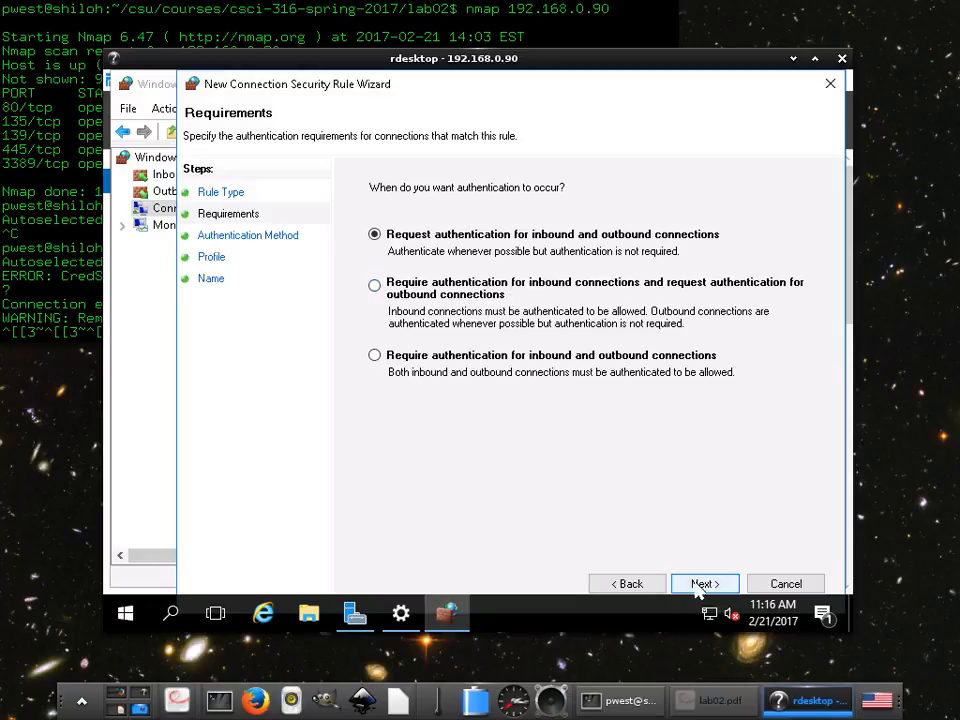
click(700, 585)
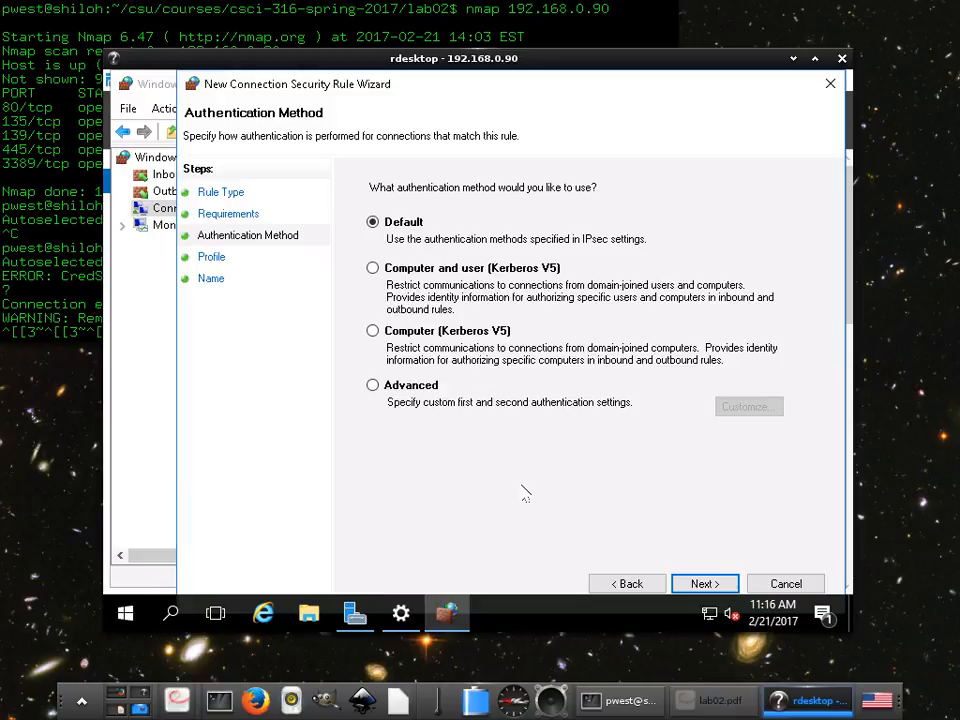
click(711, 590)
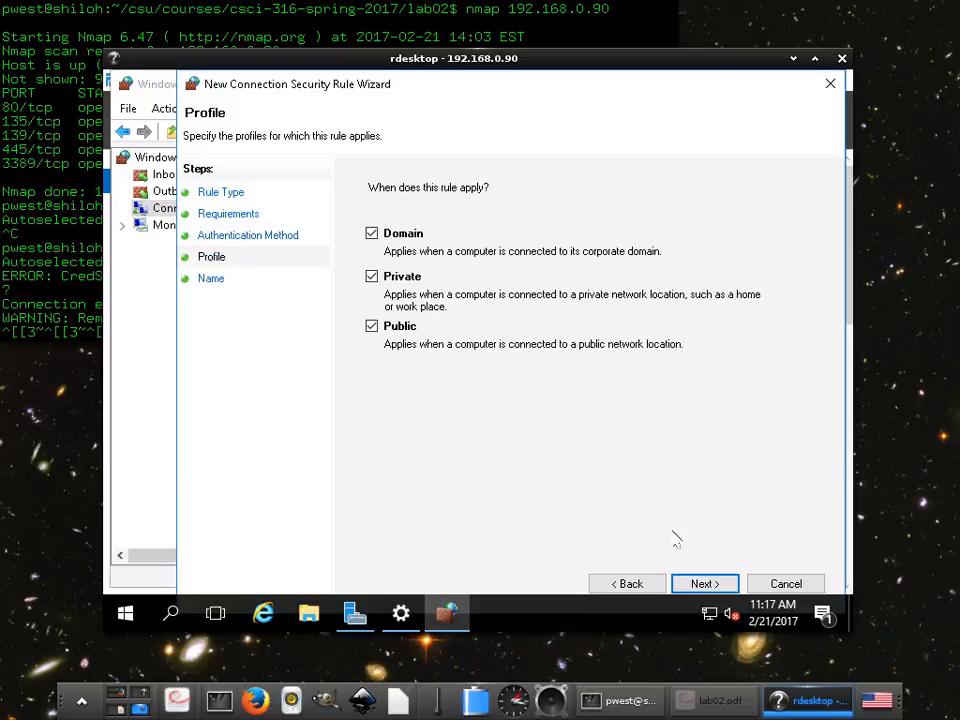
click(786, 585)
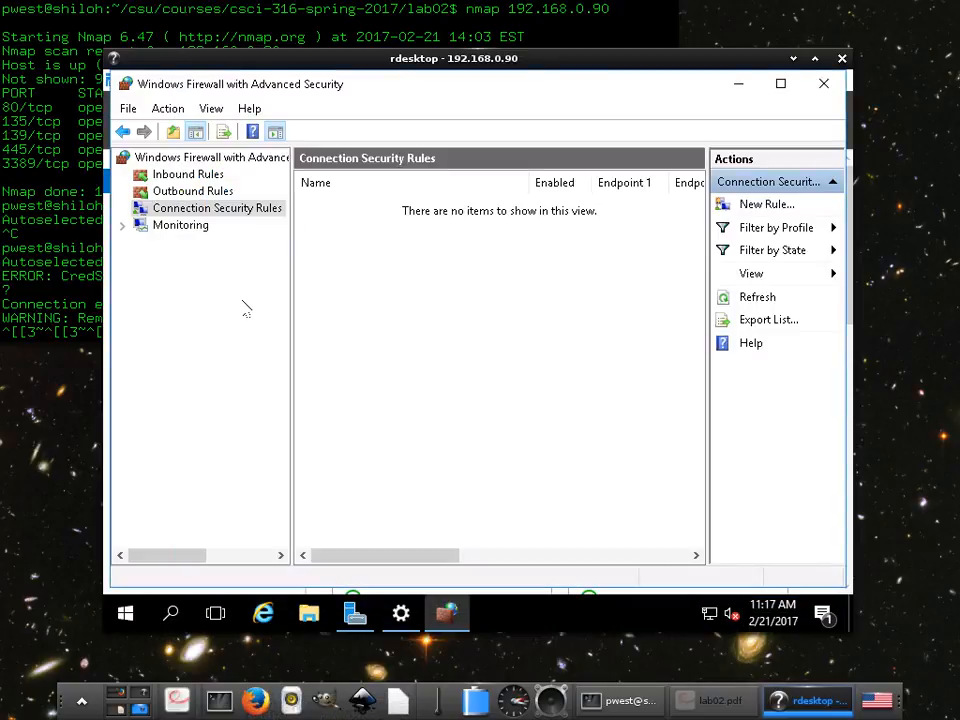
- Expand Monitoring and browse its Firewall view and the Main Mode and Quick Mode security associations
click(122, 225)
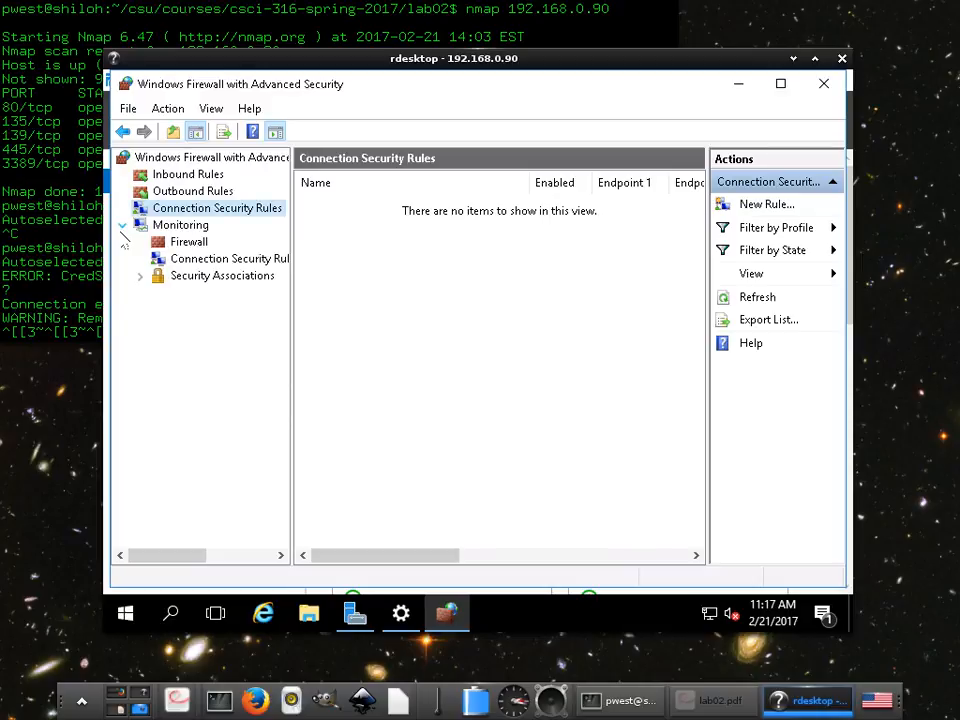
click(186, 247)
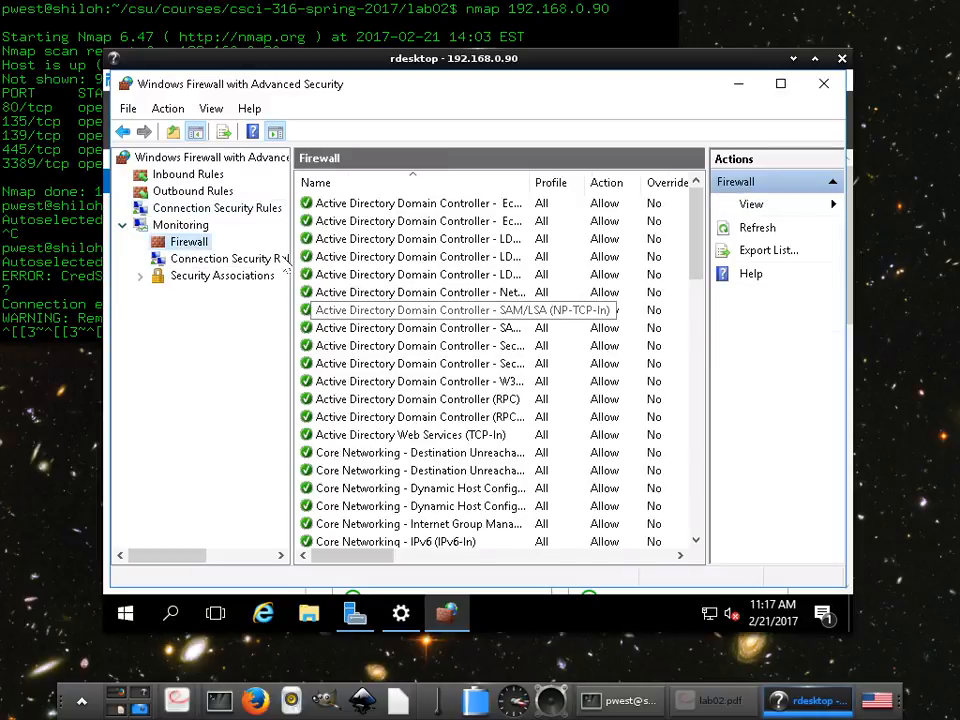
click(141, 276)
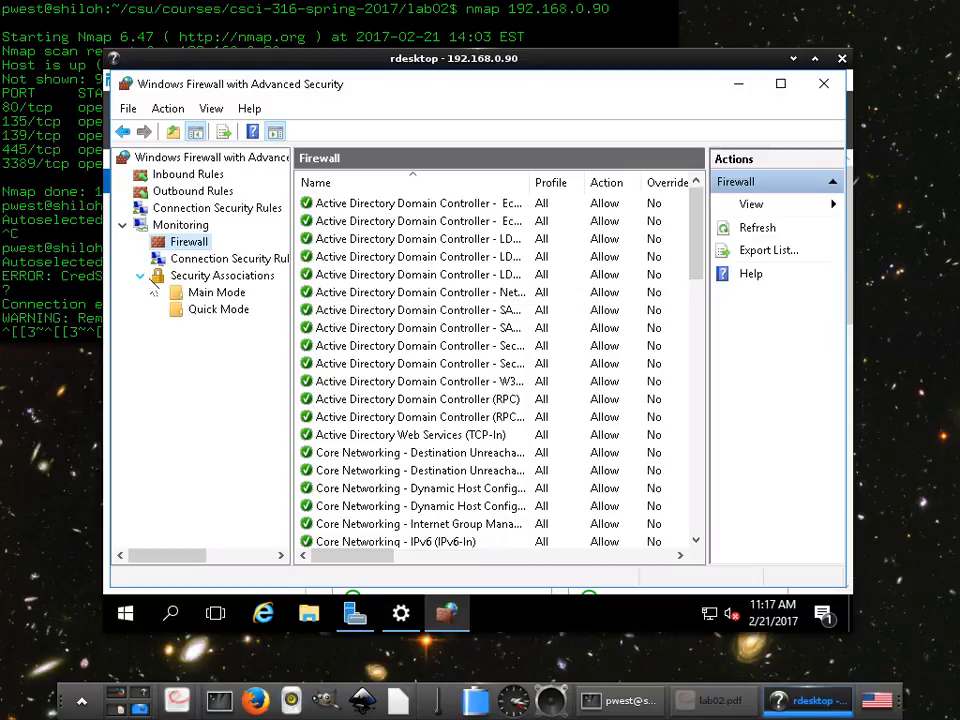
click(200, 292)
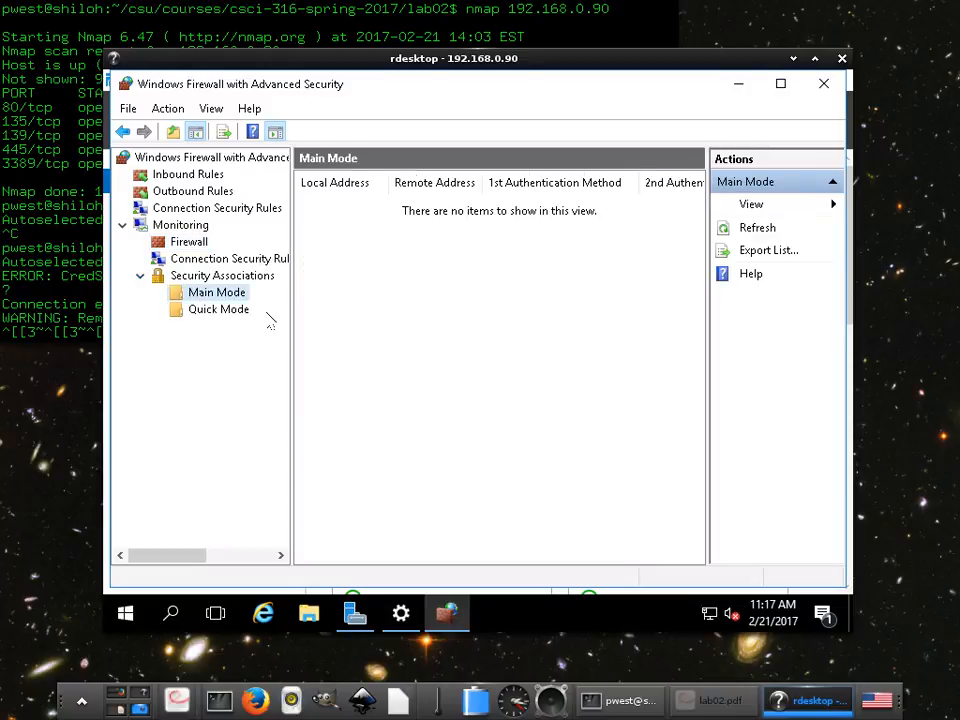
click(189, 311)
click(200, 242)
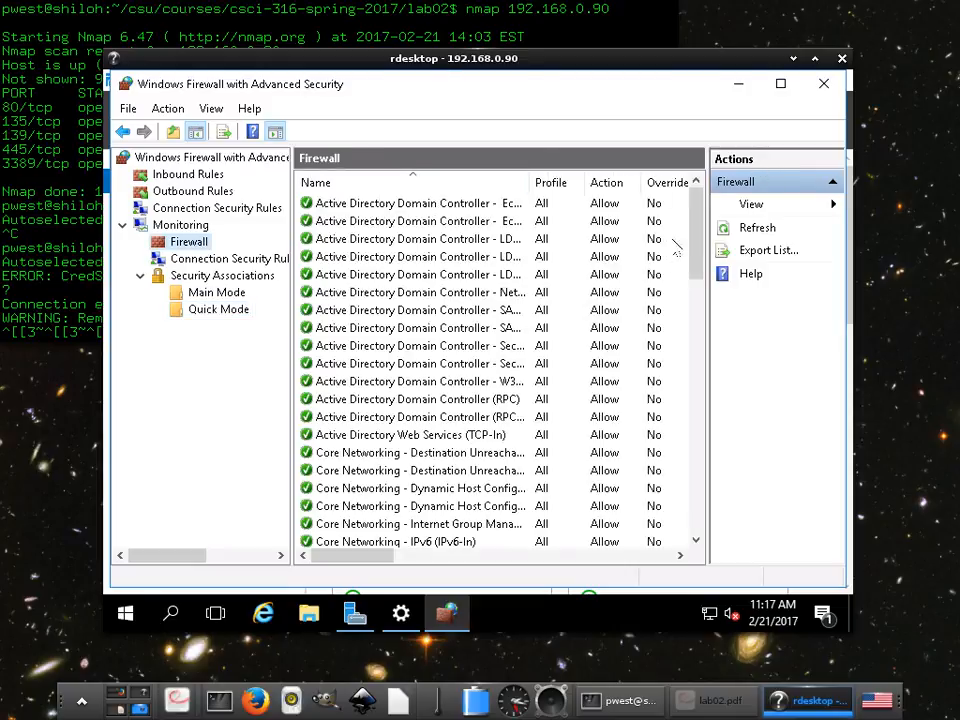
- Scroll the monitored firewall rule list and view the monitored connection security rules
mouse_move(690, 240)
mouse_down()
mouse_move(688, 347)
mouse_move(690, 246)
mouse_up()
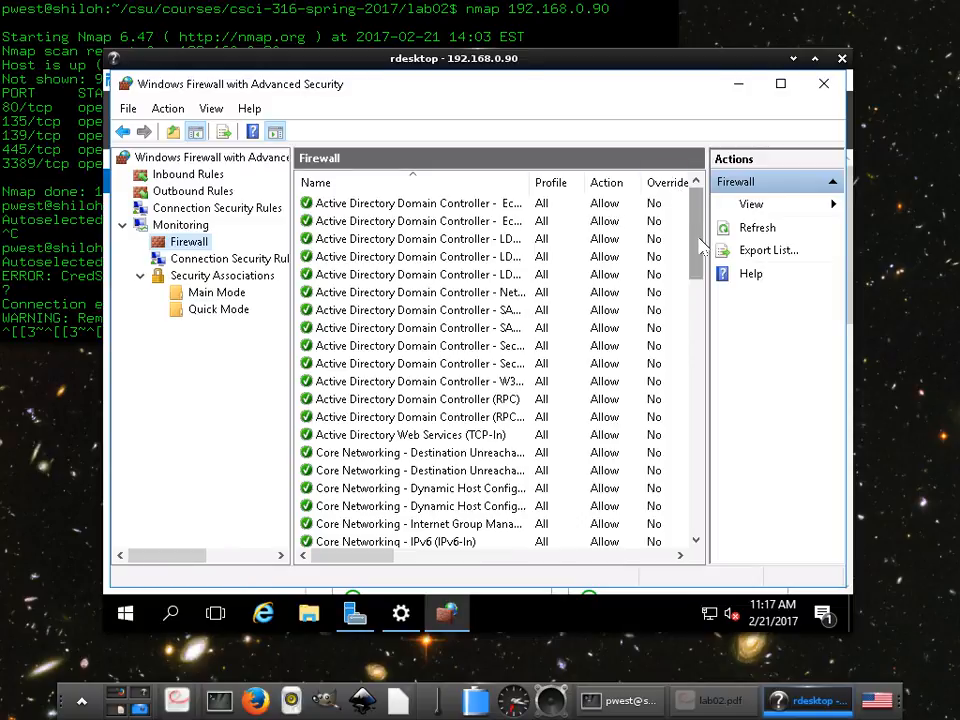
drag(702, 248, 510, 140)
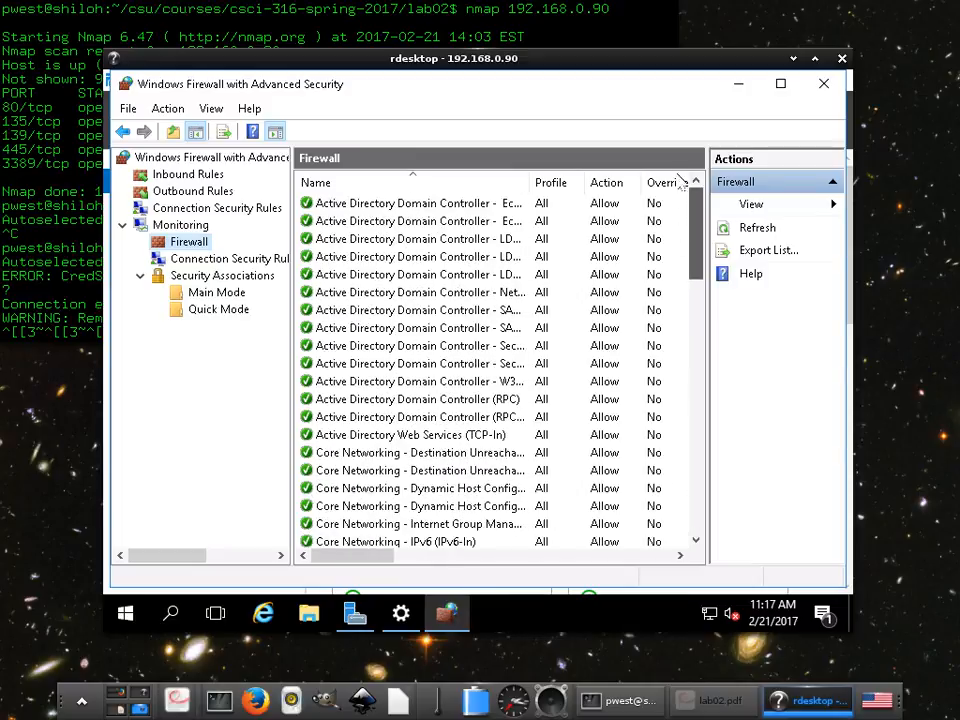
click(220, 264)
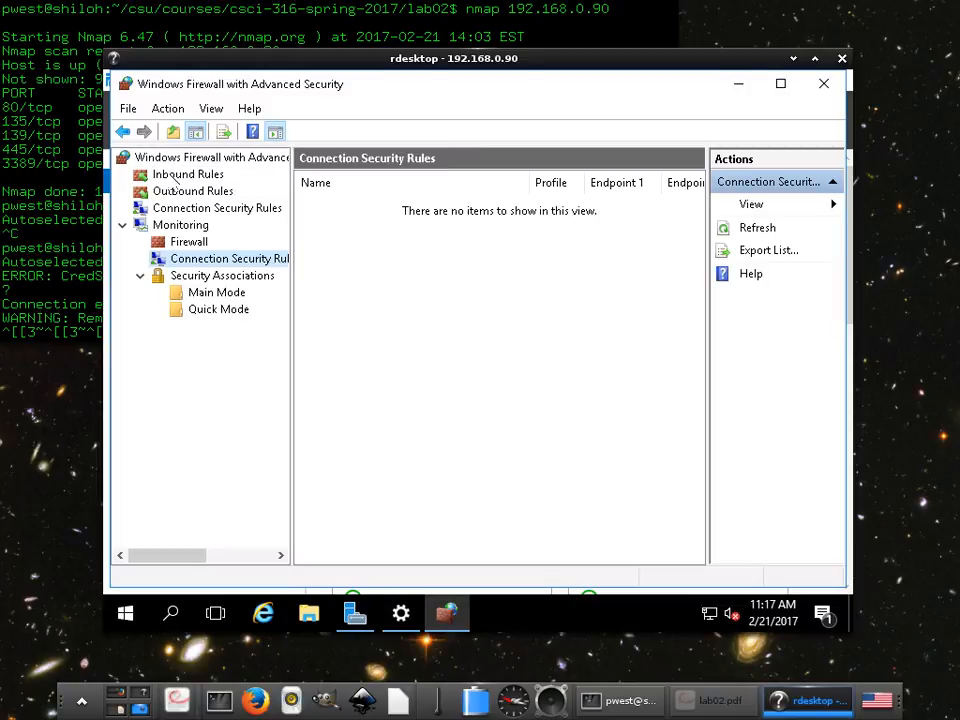
- Return to the inbound rules and close the remote desktop session
click(178, 175)
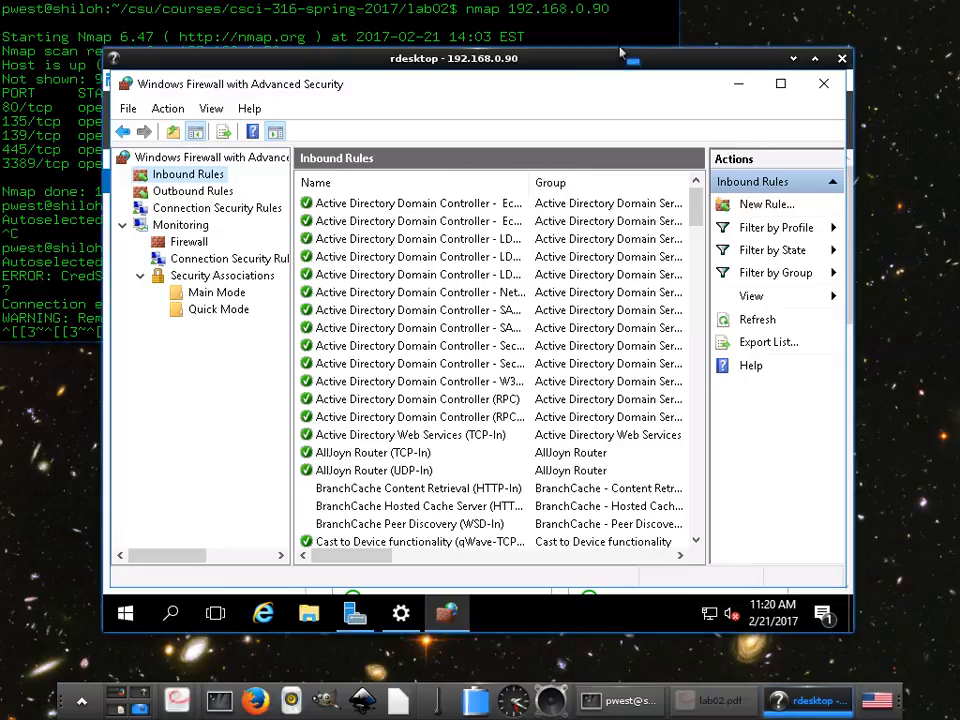
click(842, 59)
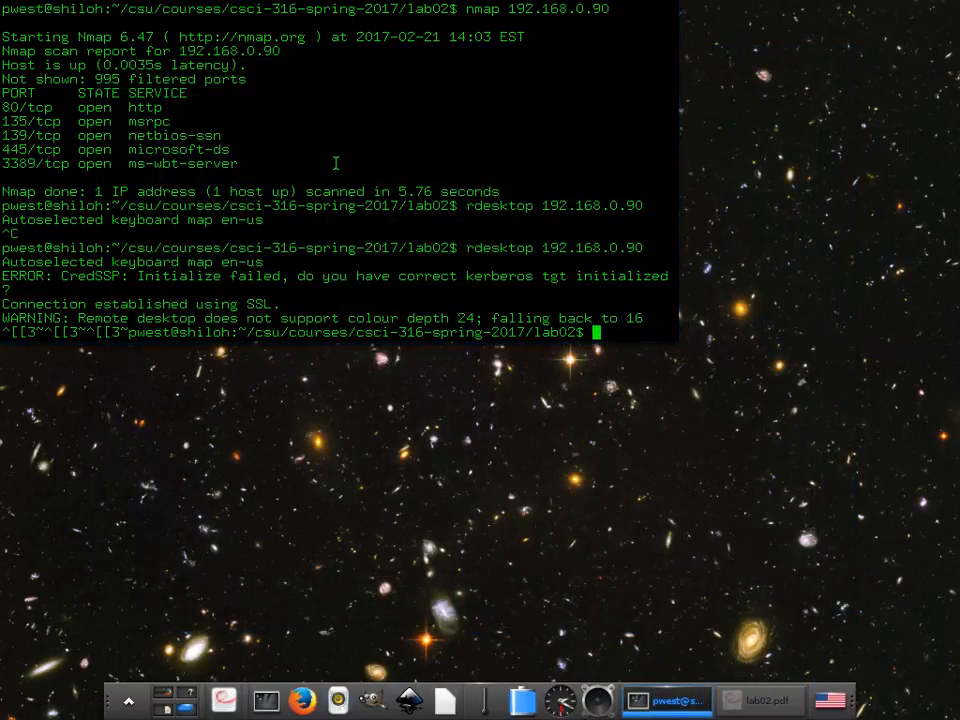